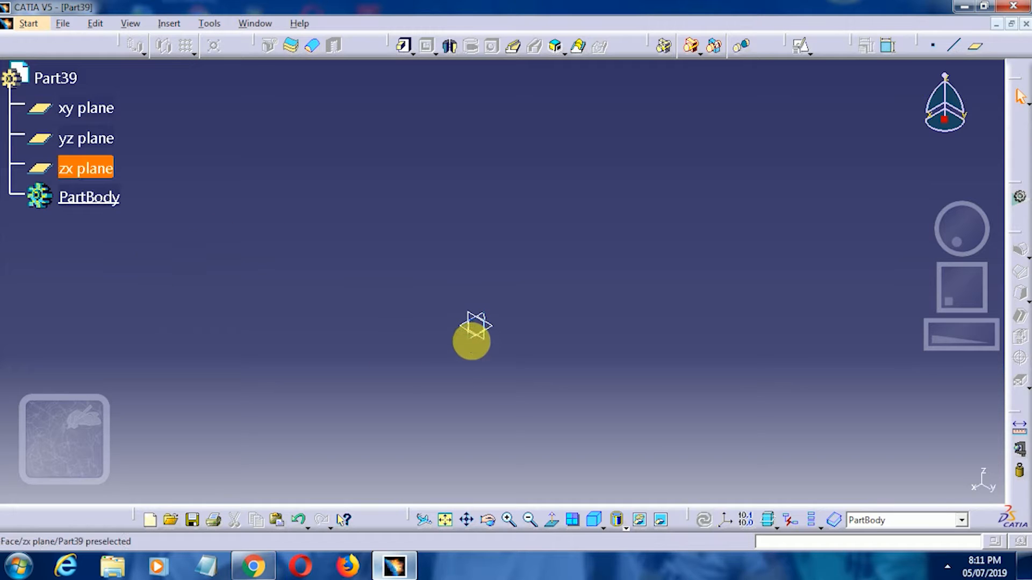
# Step: Create a positioned sketch on the zx plane with implicit origin and orientation
pyautogui.click(475, 339)
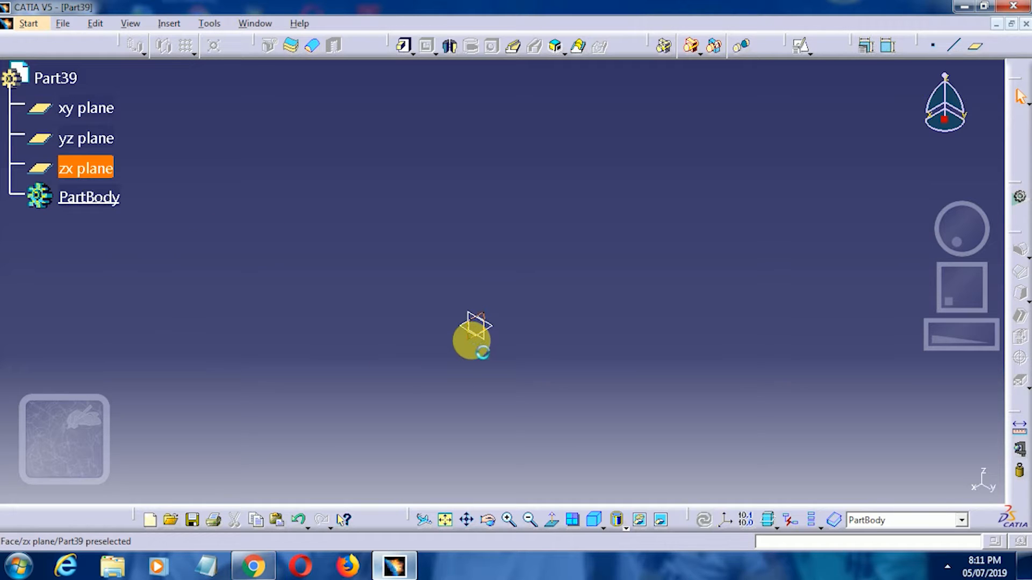
pyautogui.click(800, 47)
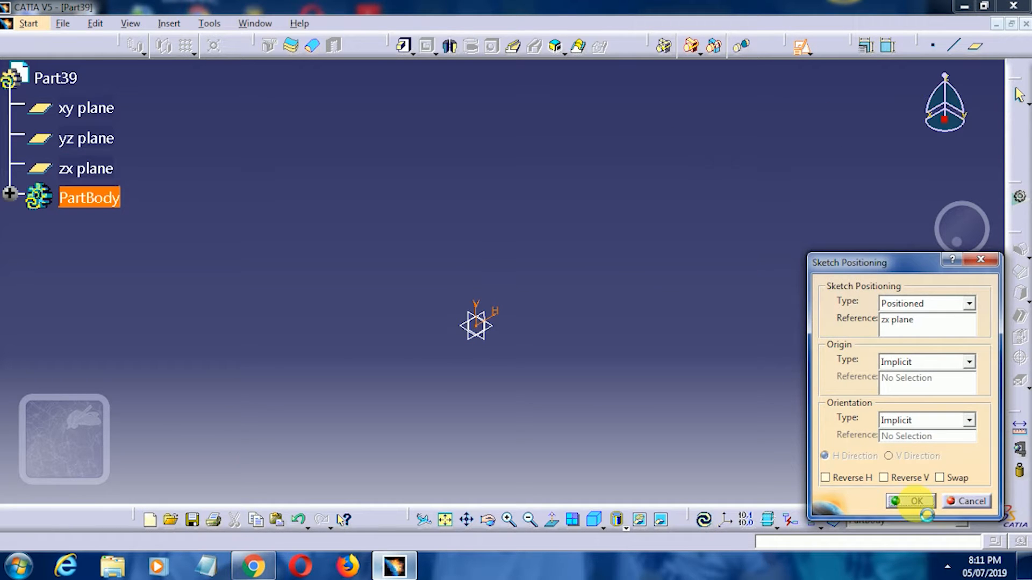
pyautogui.click(915, 501)
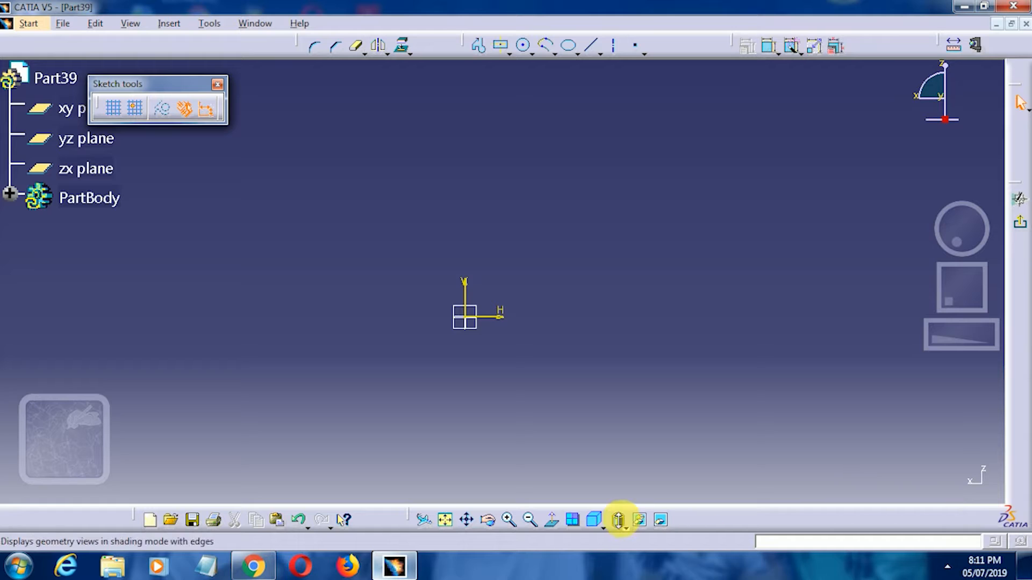
# Step: Sketch a closed eight-sided profile above and right of the origin, starting and closing at about H 162 mm, V 20 mm
pyautogui.click(477, 47)
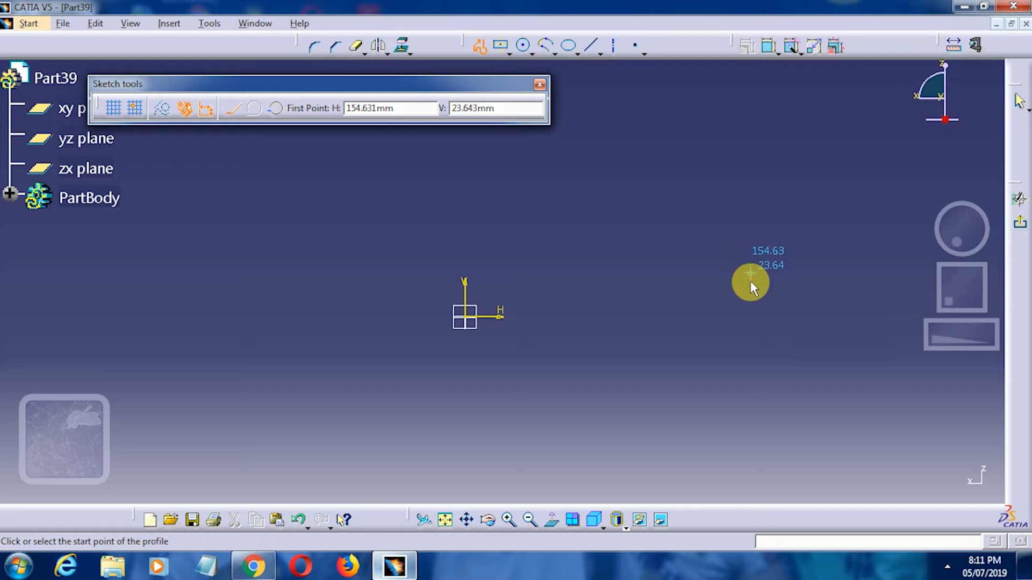
pyautogui.click(764, 278)
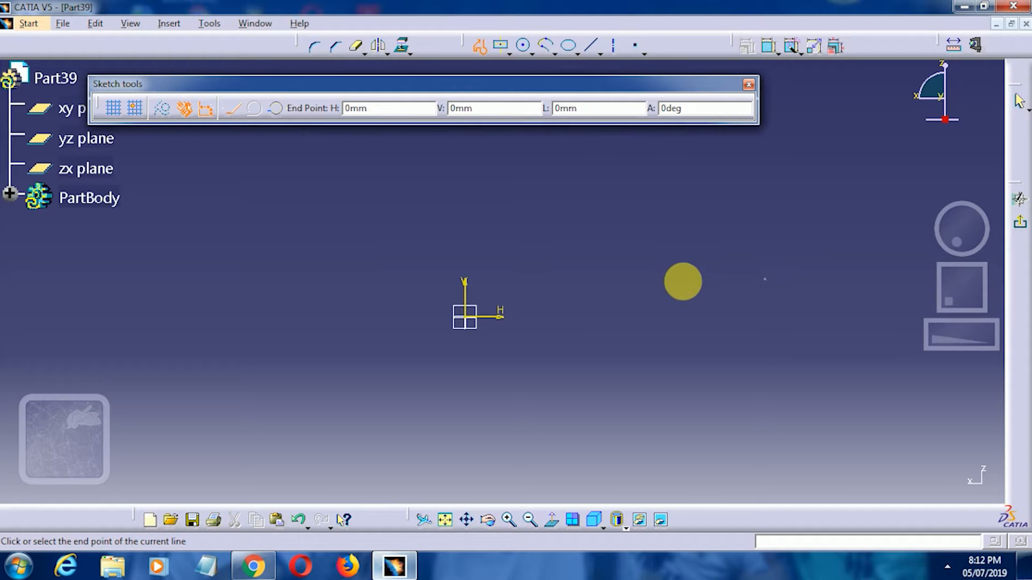
pyautogui.click(679, 279)
pyautogui.click(639, 221)
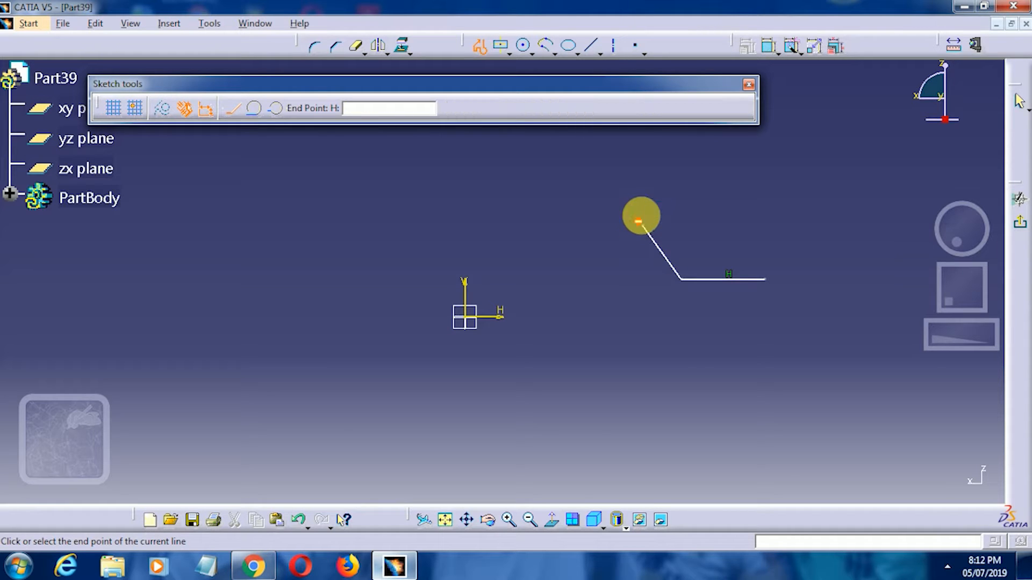
pyautogui.click(643, 159)
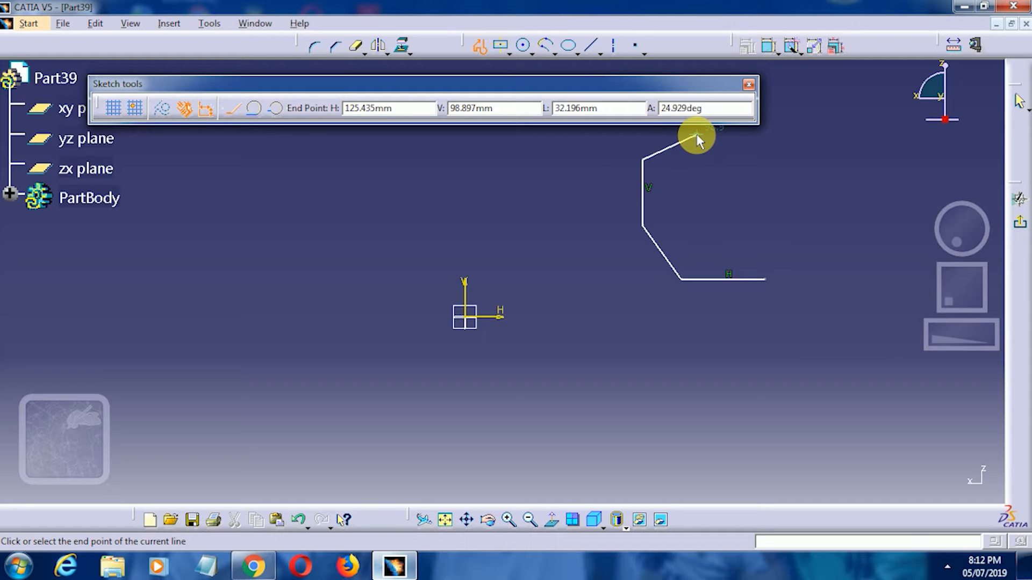
pyautogui.click(697, 134)
pyautogui.click(784, 132)
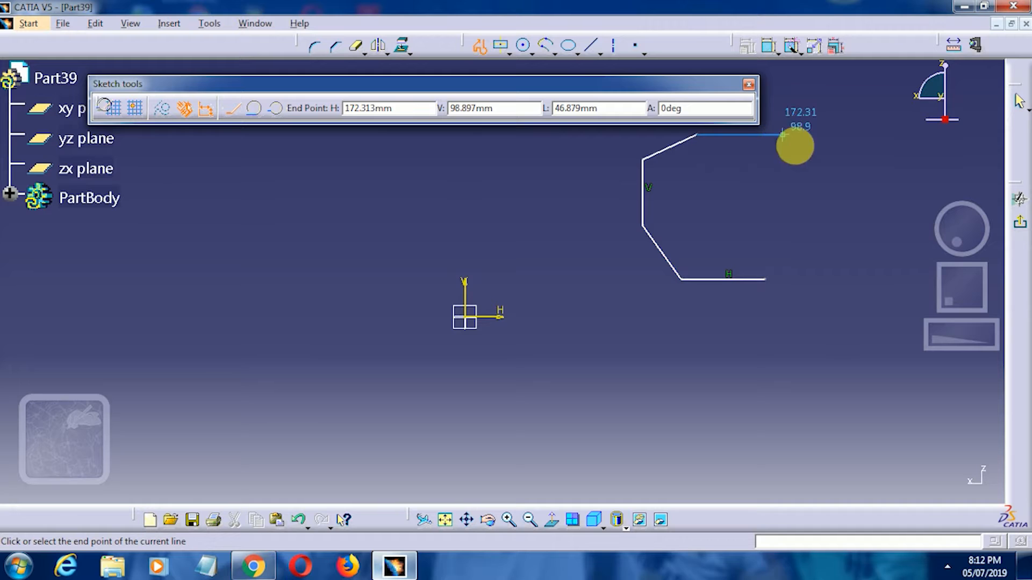
pyautogui.click(827, 170)
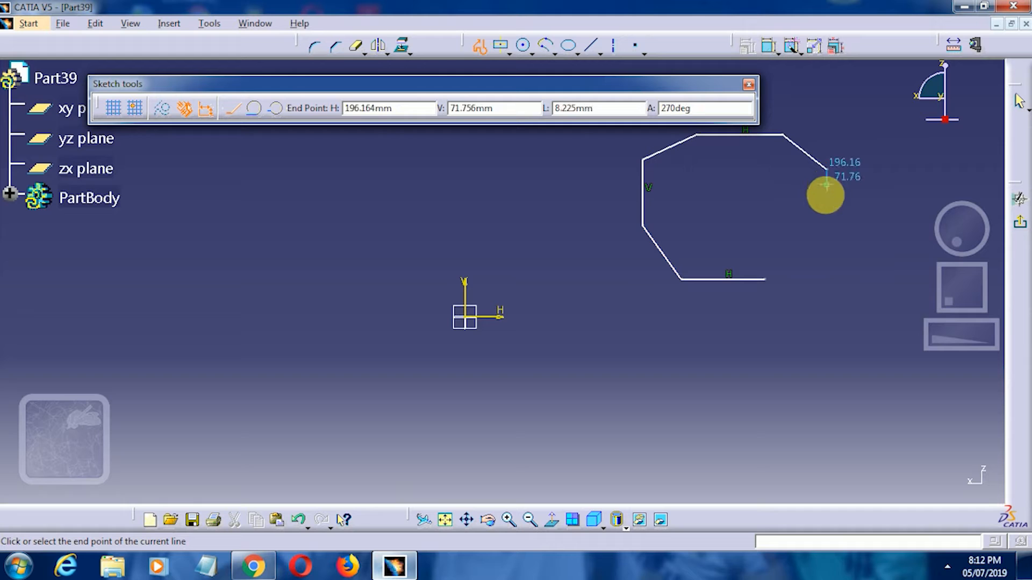
pyautogui.click(825, 218)
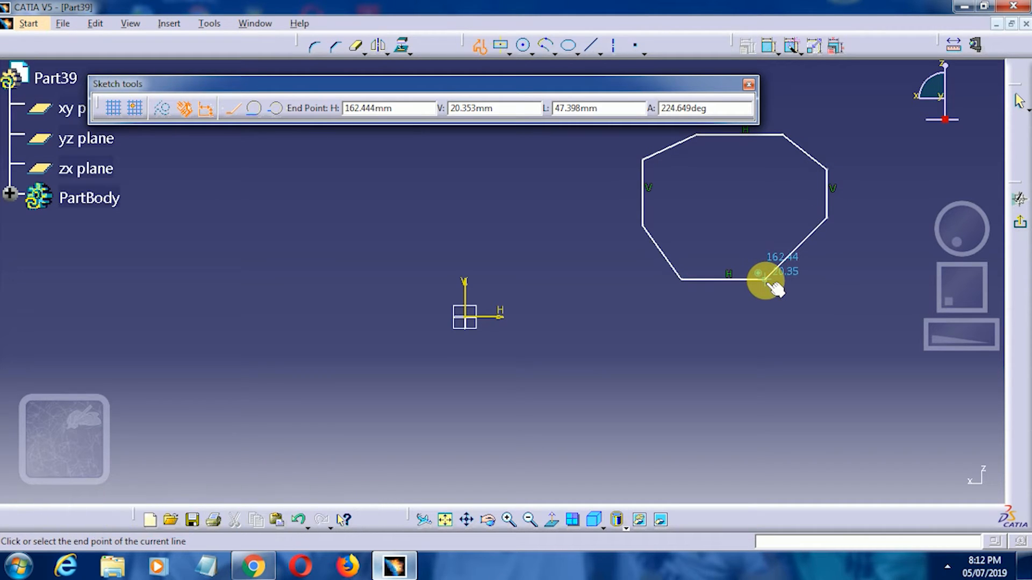
pyautogui.click(765, 279)
pyautogui.click(747, 379)
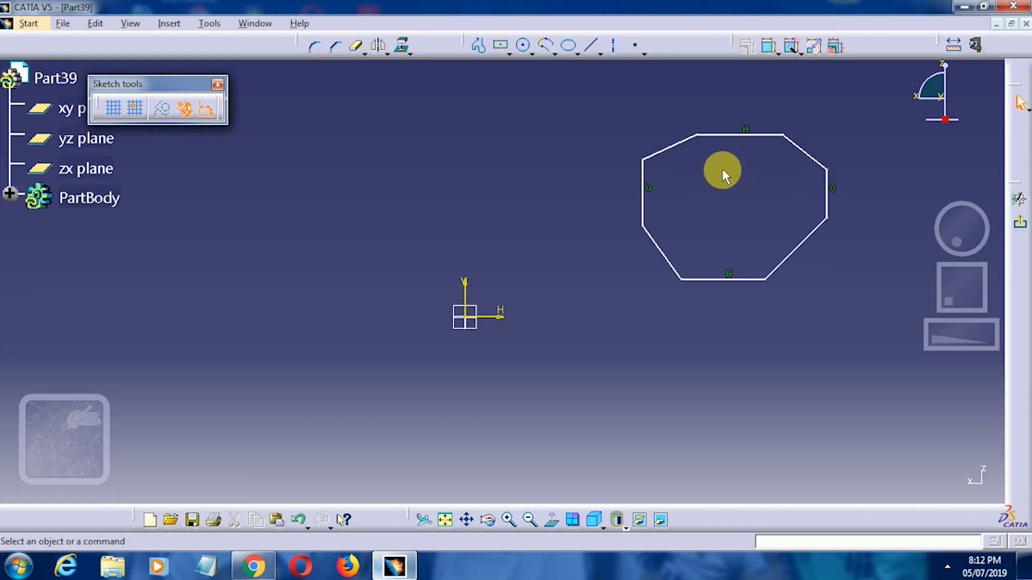
# Step: Dimension the bottom horizontal edge of the octagon and set its length to 50 mm
pyautogui.click(768, 48)
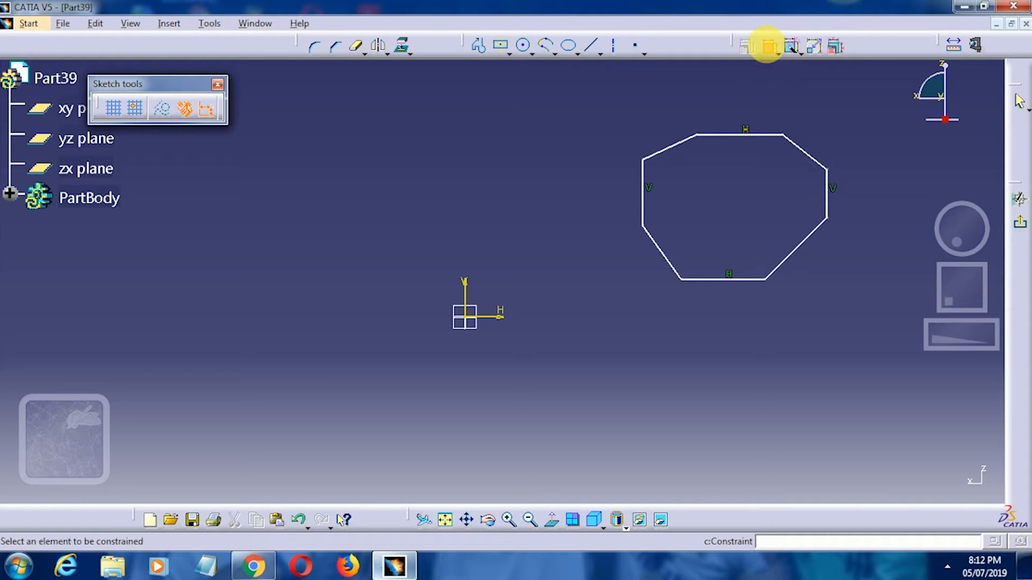
pyautogui.click(722, 282)
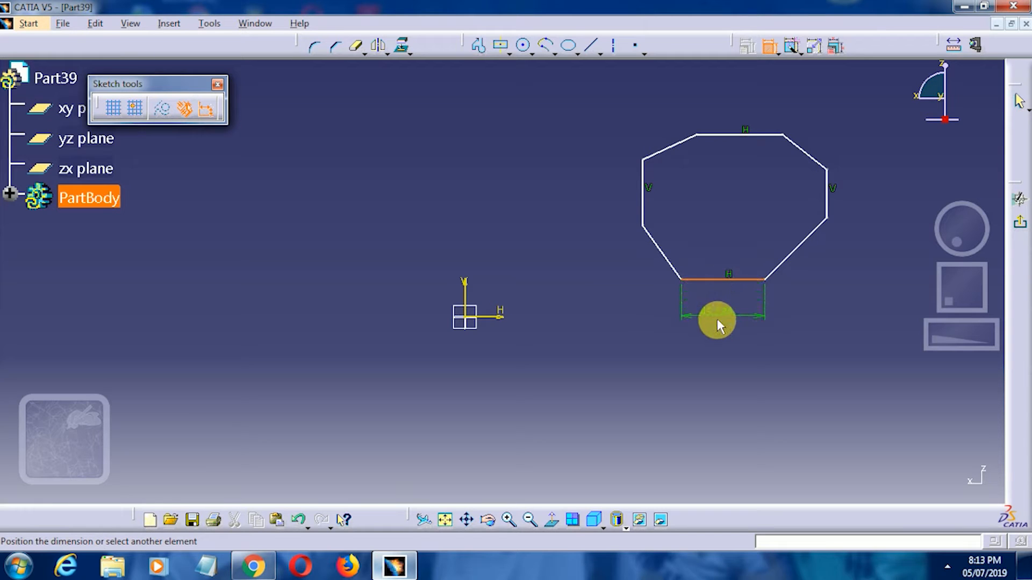
pyautogui.click(717, 318)
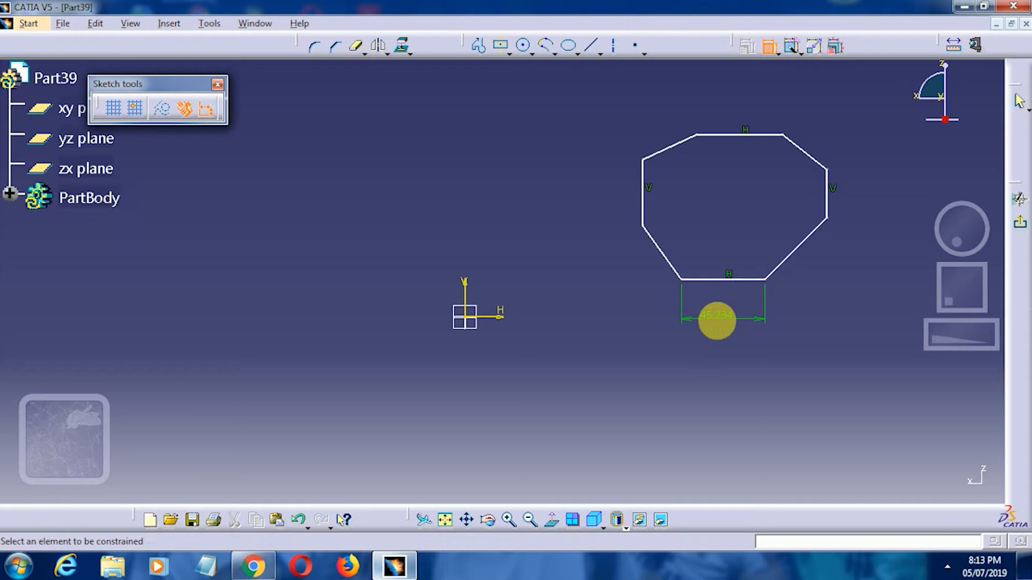
pyautogui.doubleClick(721, 321)
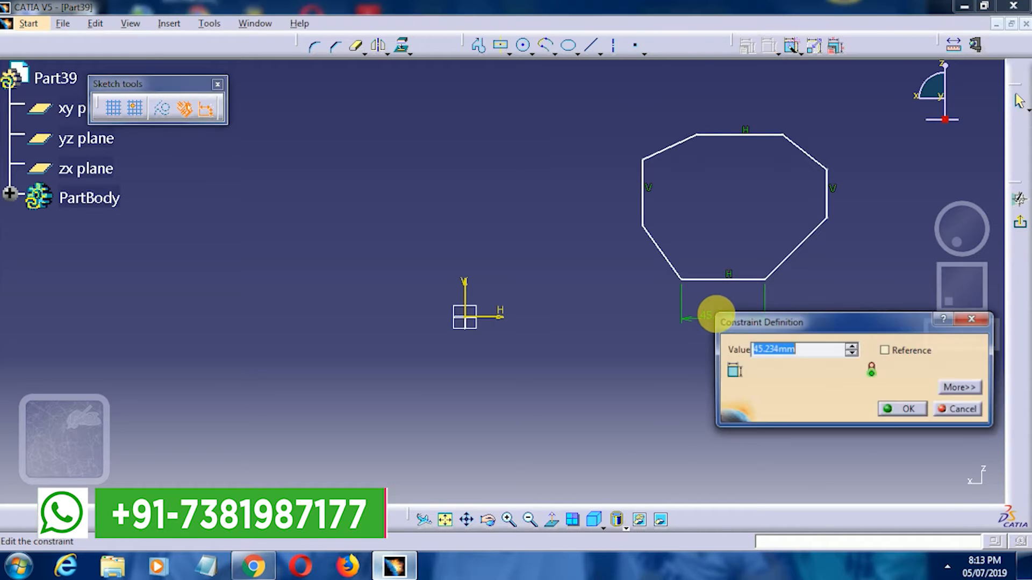
pyautogui.write('50')
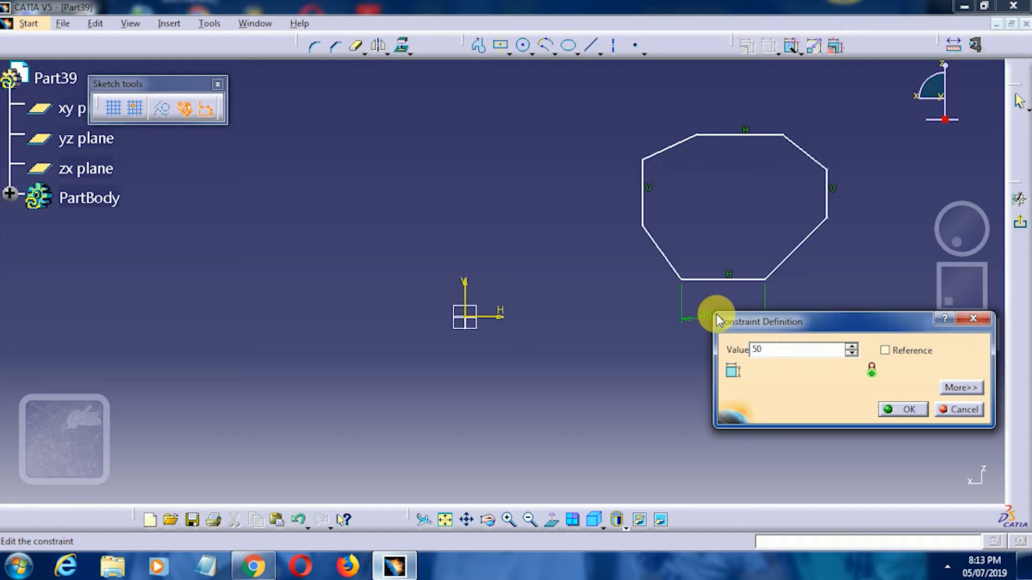
pyautogui.press('Return')
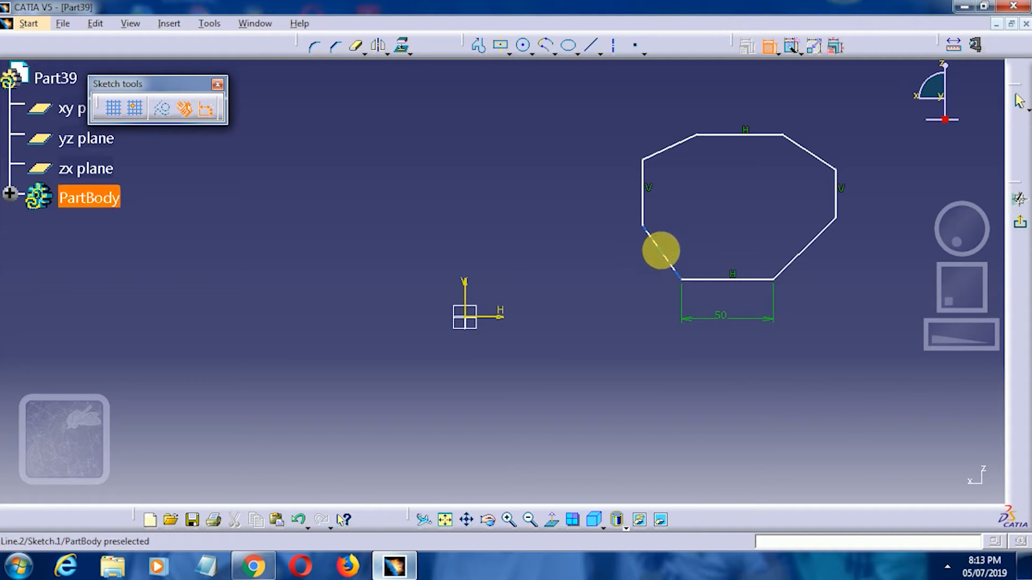
# Step: Dimension the lower-left slanted edge of the octagon and set its length to 50 mm
pyautogui.click(667, 256)
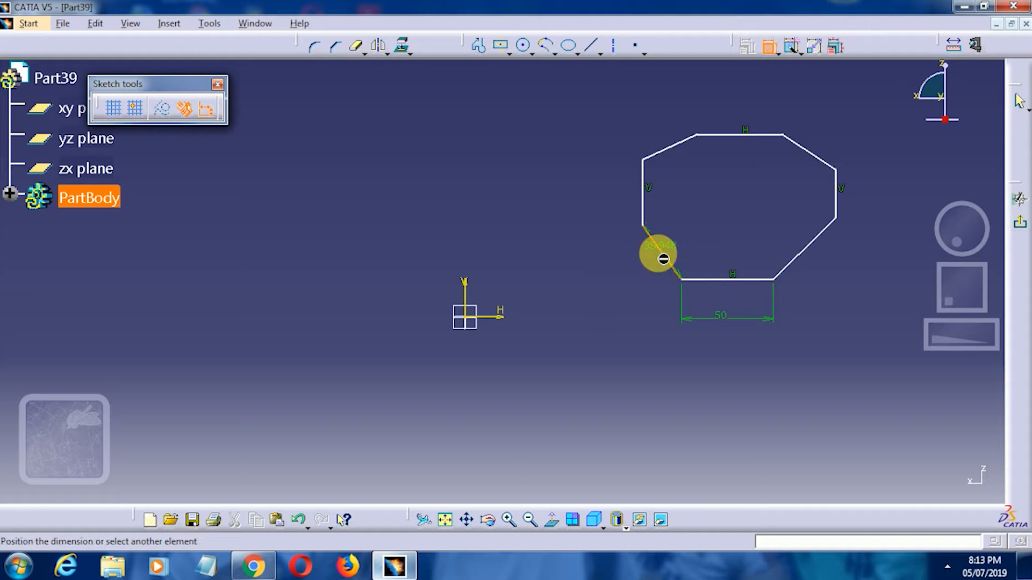
pyautogui.click(618, 275)
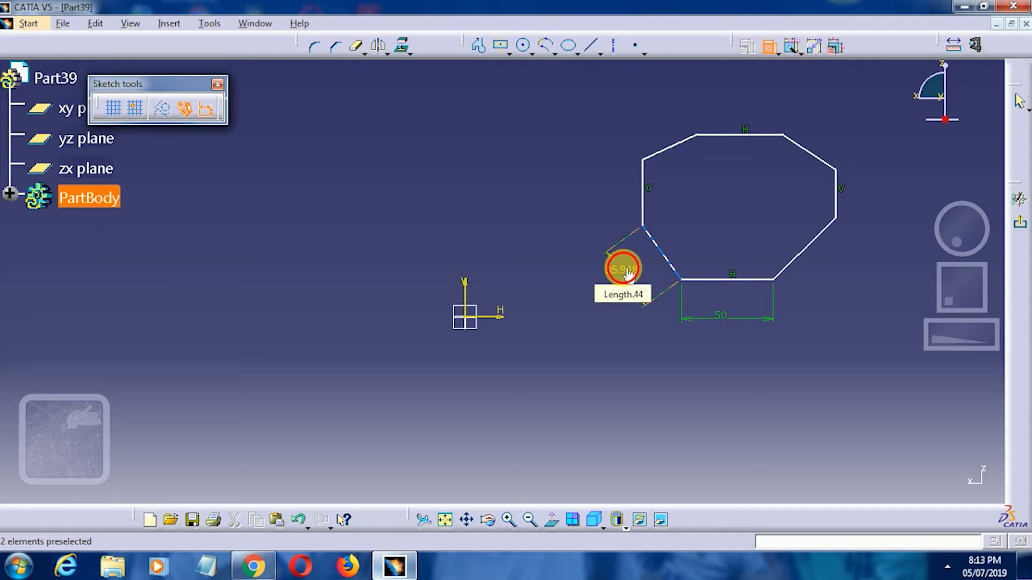
pyautogui.doubleClick(624, 273)
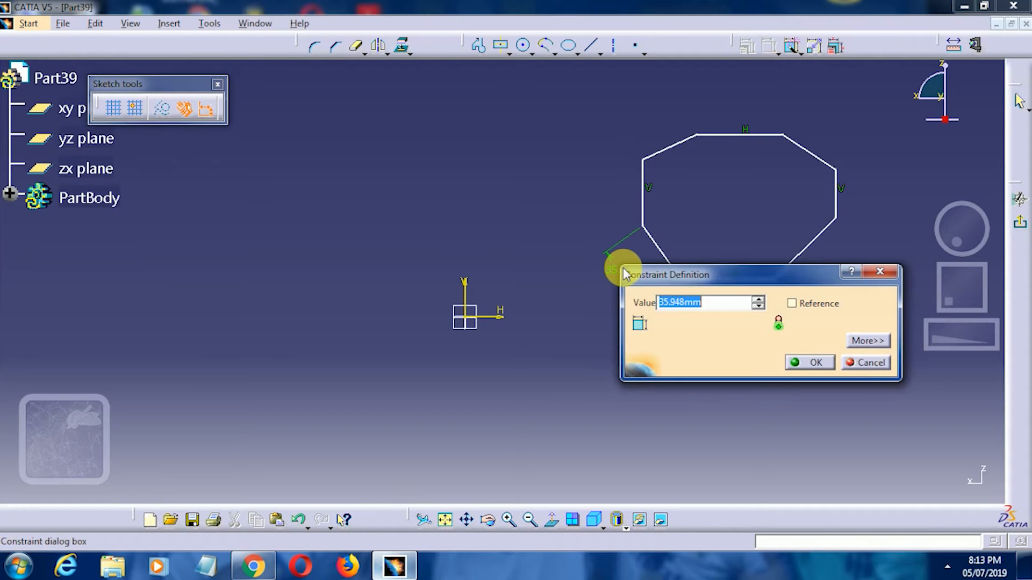
pyautogui.write('50')
pyautogui.press('Return')
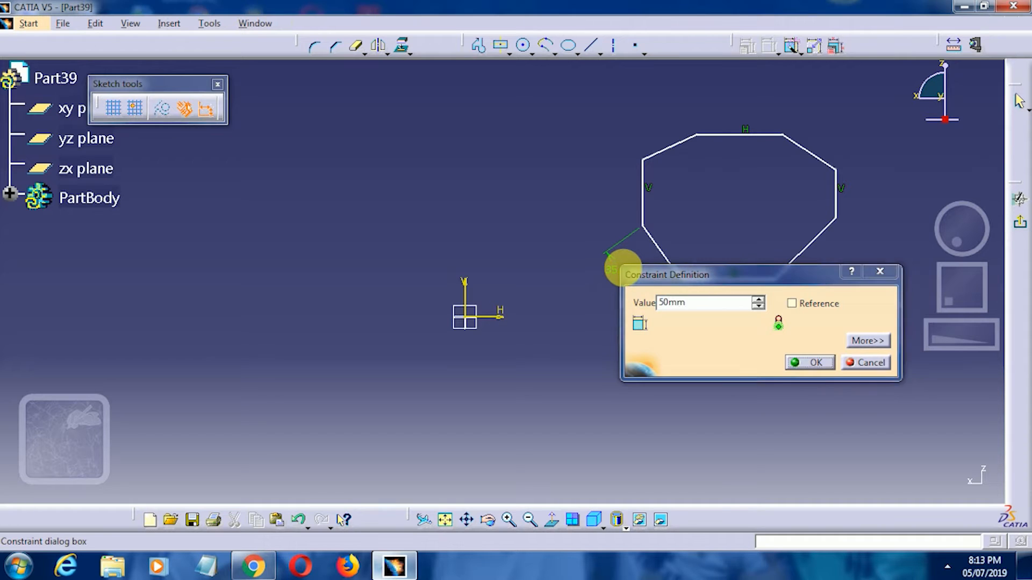
# Step: Dimension the length of the octagon's left vertical edge
pyautogui.click(643, 201)
pyautogui.click(568, 203)
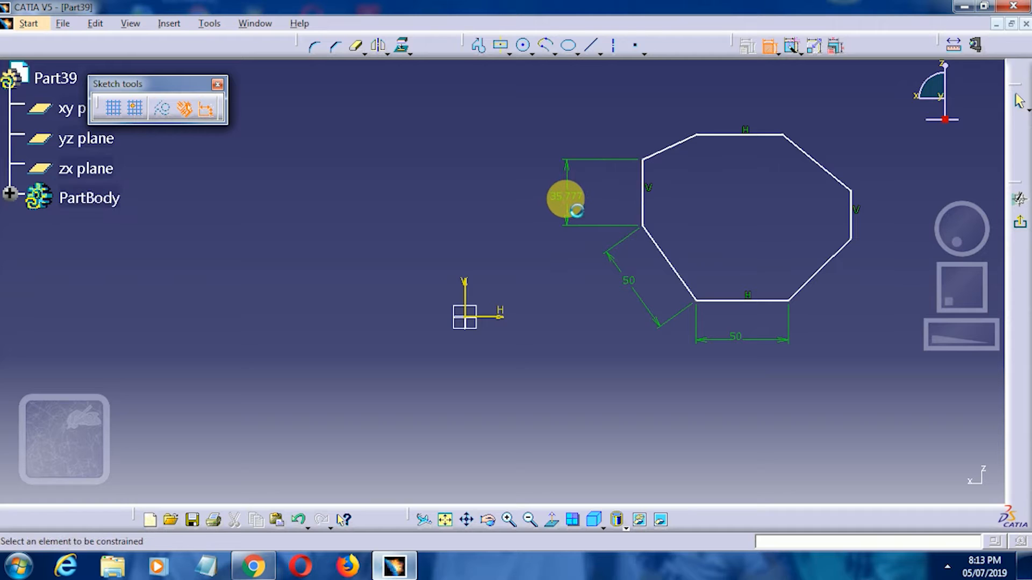
pyautogui.doubleClick(575, 207)
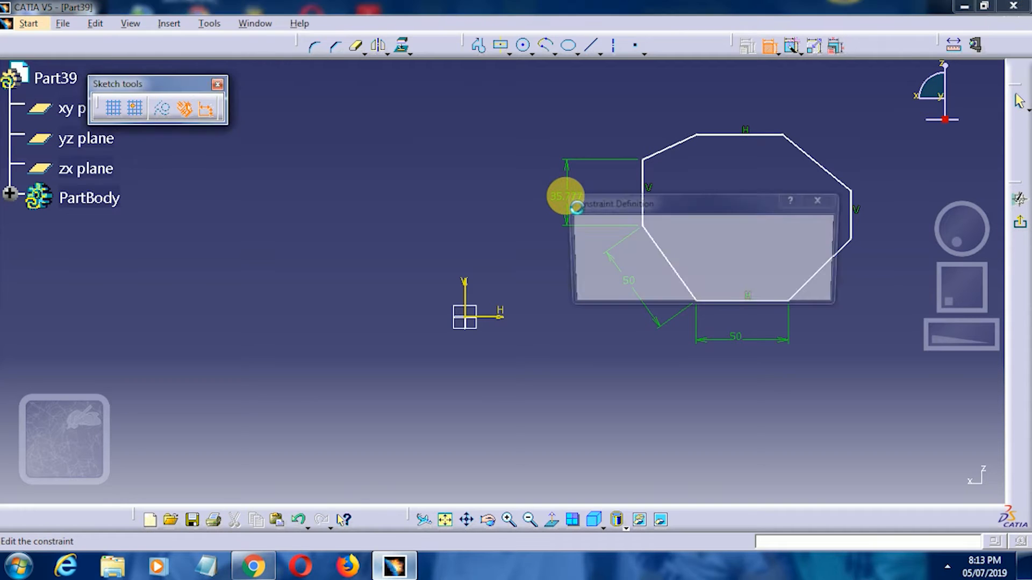
pyautogui.write('0mm')
pyautogui.press('Return')
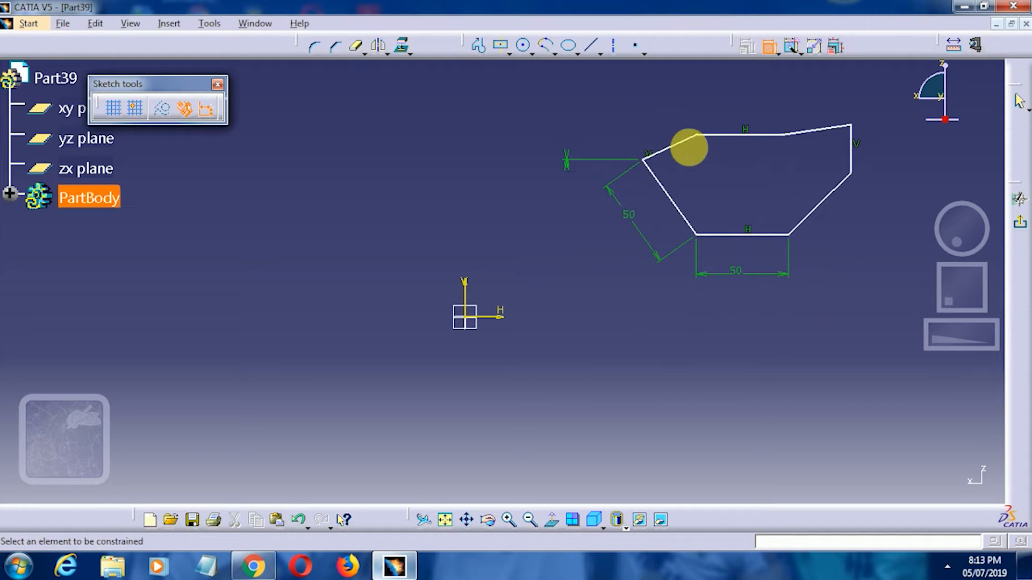
pyautogui.click(669, 147)
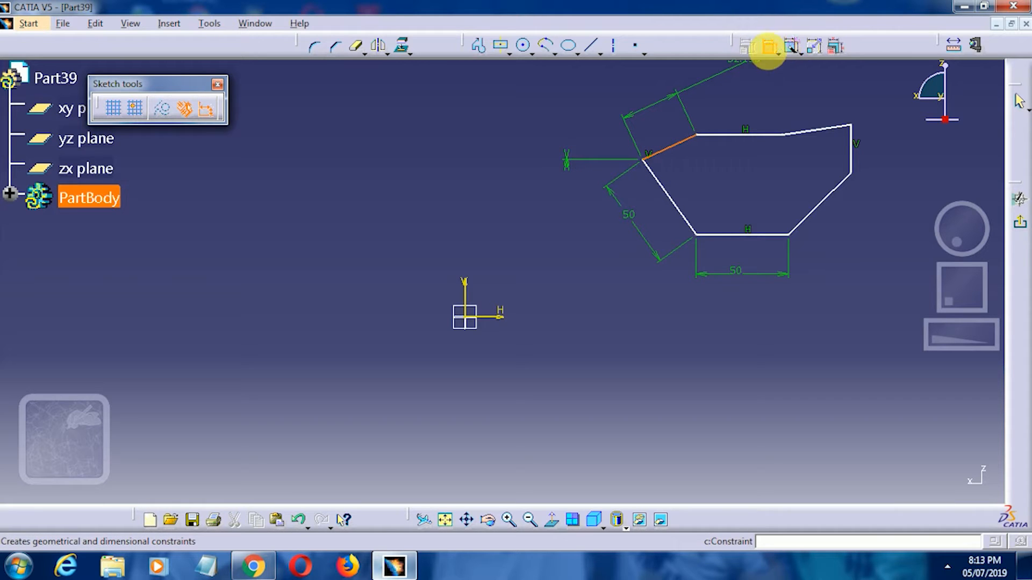
pyautogui.hotkey('ctrl', 'z')
# Step: Set the left vertical edge's length to 50 mm
pyautogui.doubleClick(567, 194)
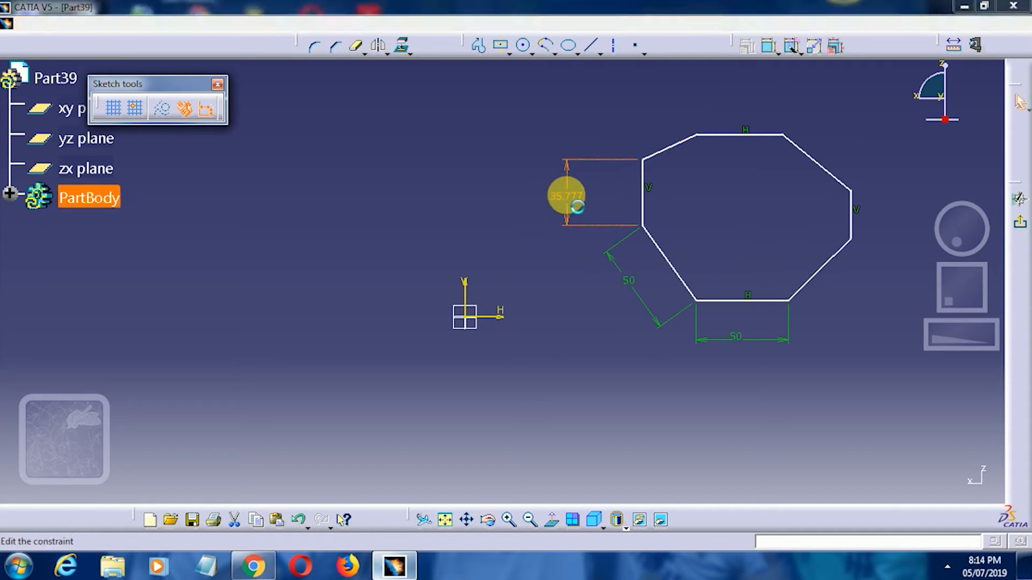
pyautogui.write('5')
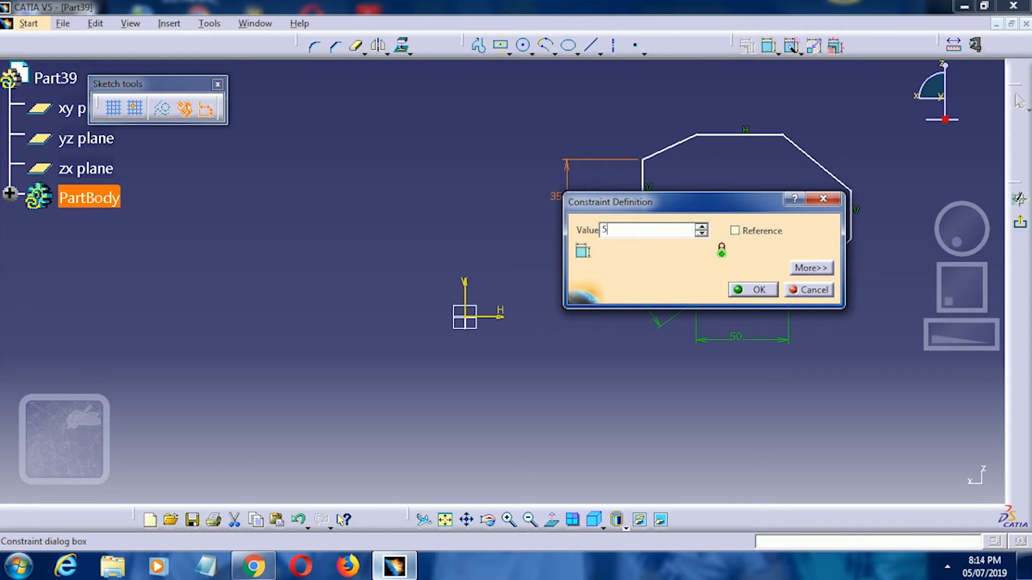
pyautogui.write('0')
pyautogui.click(568, 194)
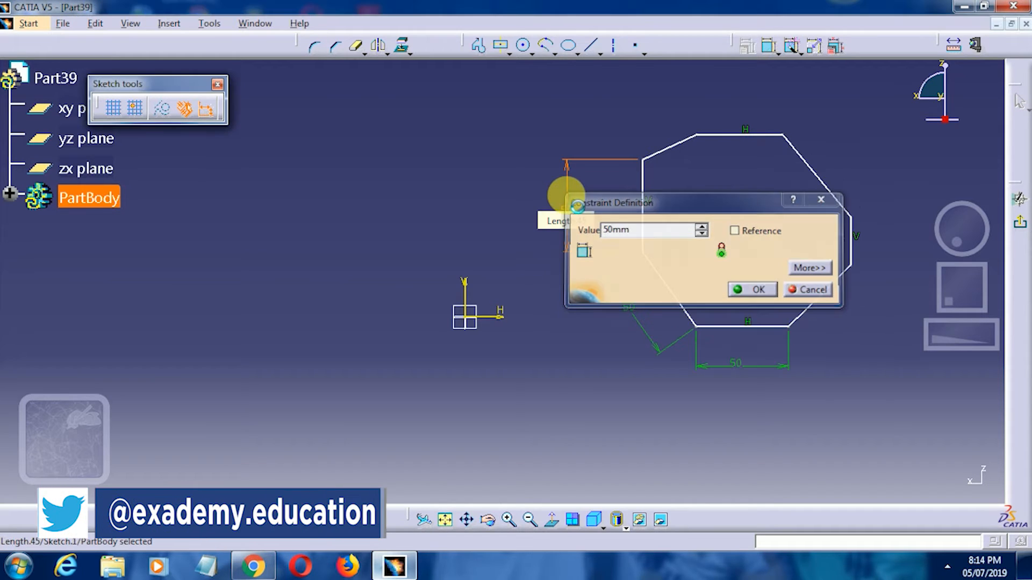
# Step: Dimension the upper-left slanted edge of the octagon and set its length to 50 mm
pyautogui.click(768, 54)
pyautogui.click(770, 54)
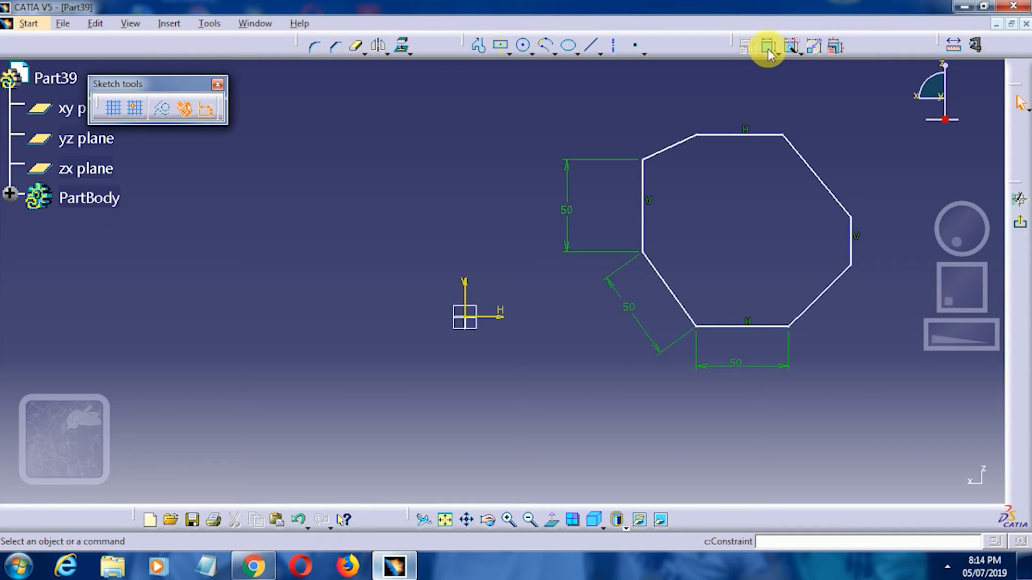
pyautogui.click(769, 54)
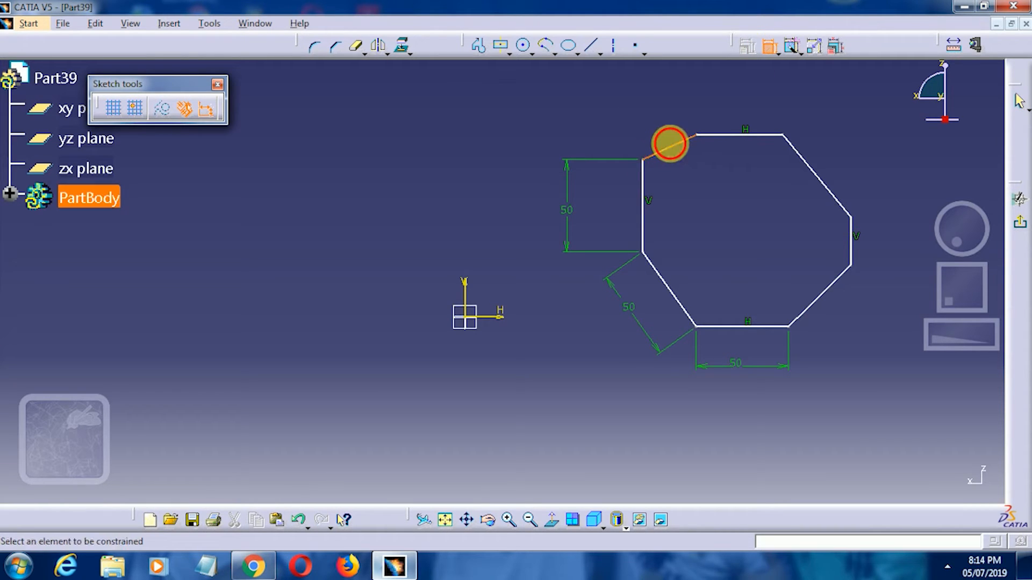
pyautogui.click(669, 144)
pyautogui.click(647, 103)
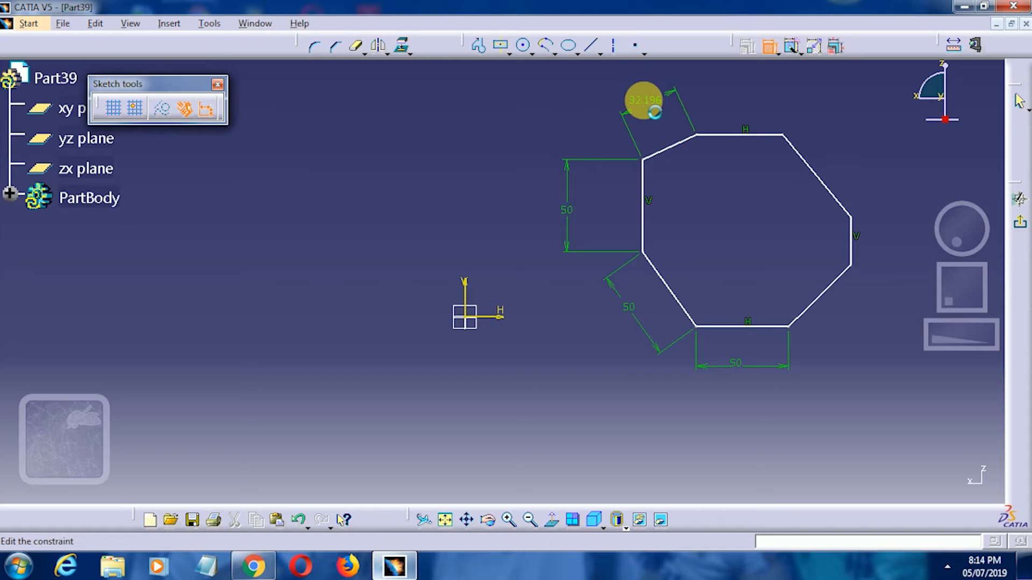
pyautogui.doubleClick(643, 100)
pyautogui.write('50')
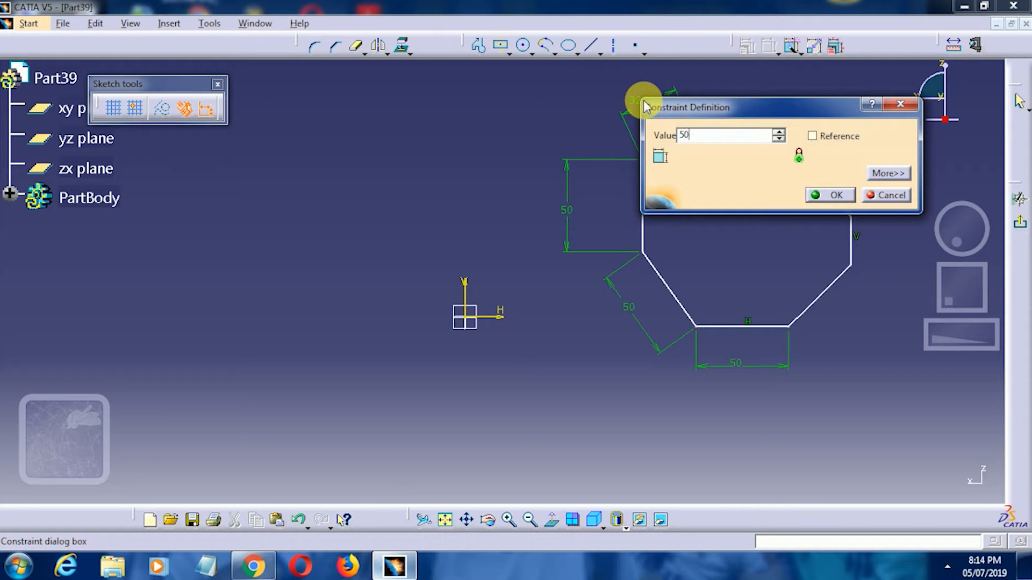
pyautogui.press('Return')
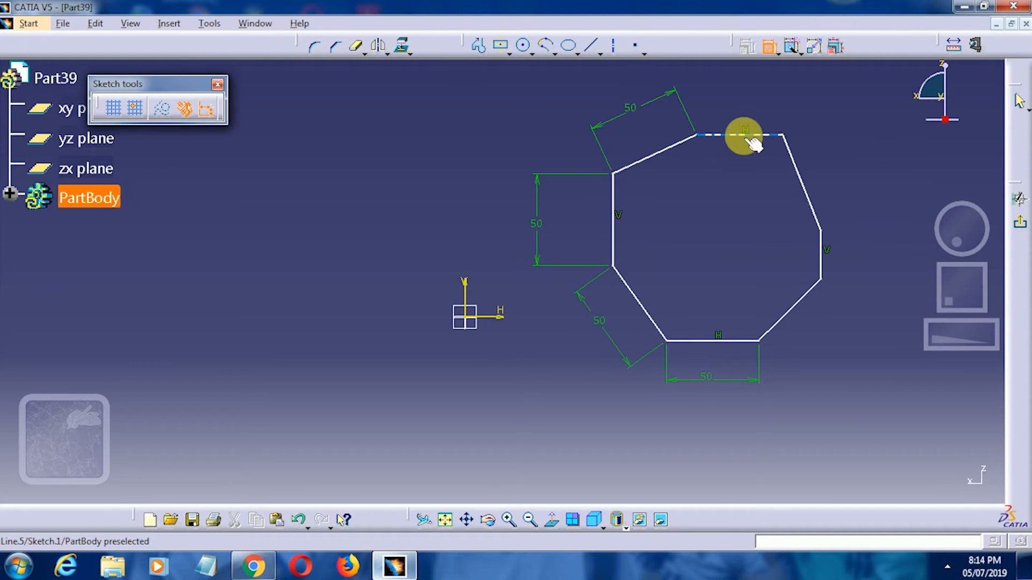
# Step: Dimension the octagon's top horizontal edge and set its length to 50 mm
pyautogui.click(747, 135)
pyautogui.click(736, 95)
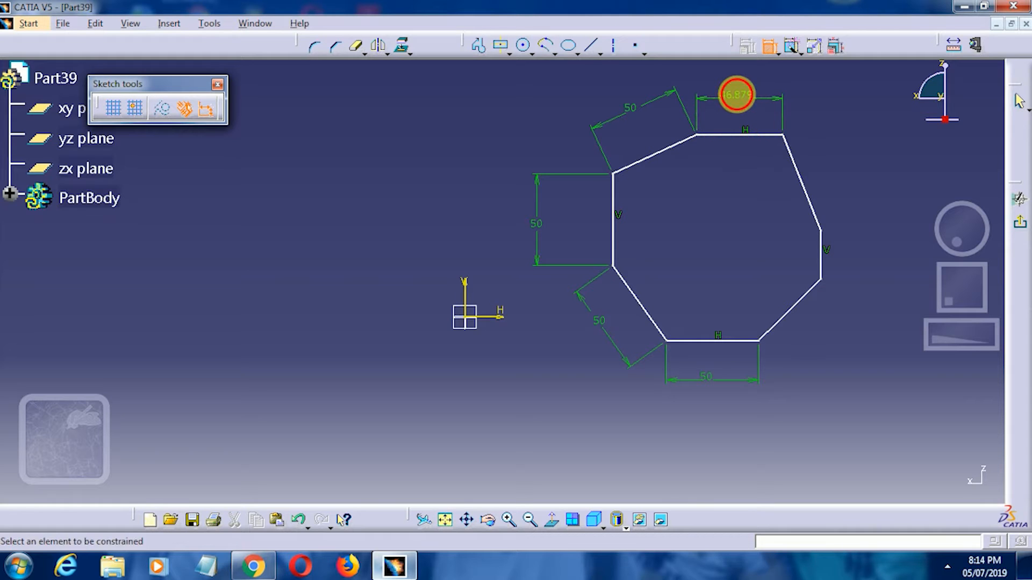
pyautogui.doubleClick(736, 94)
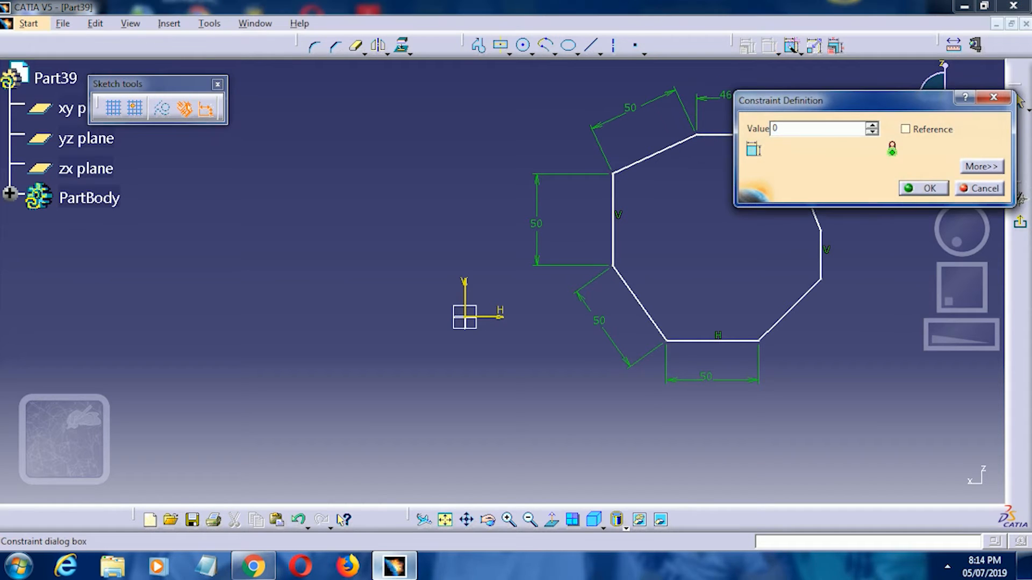
pyautogui.press('BackSpace')
pyautogui.write('50')
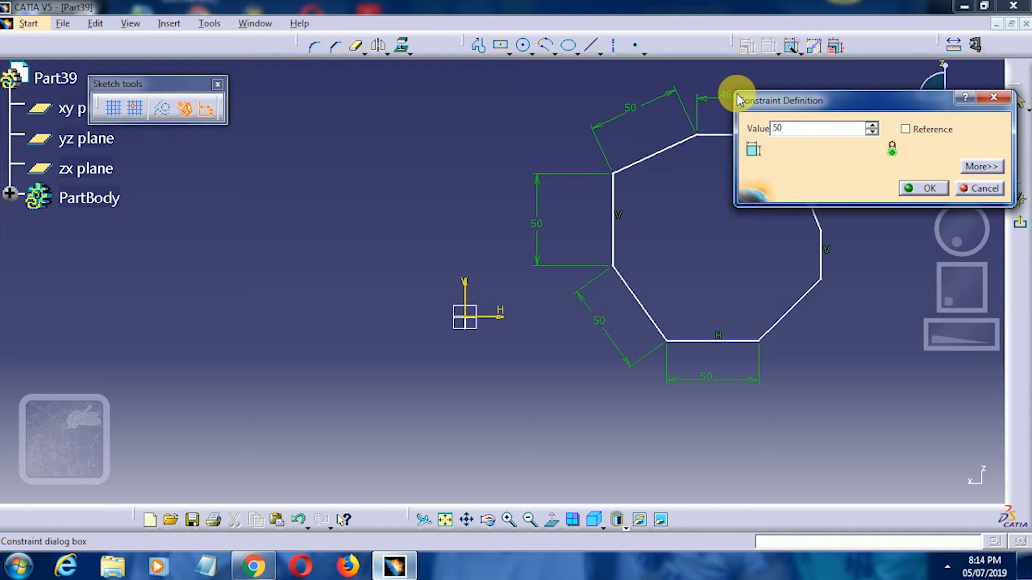
pyautogui.press('Return')
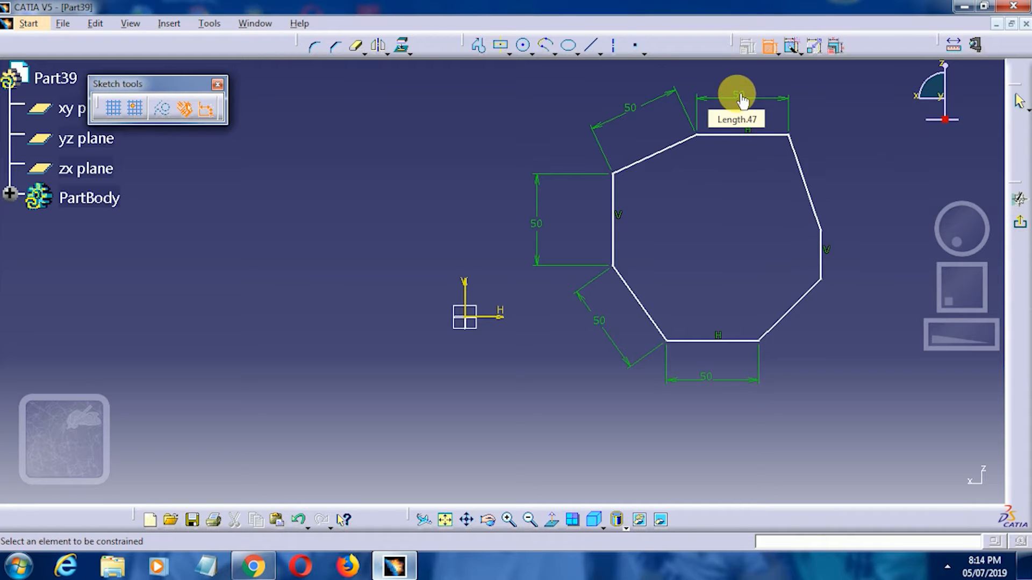
# Step: Dimension the upper-right slanted edge of the octagon and set its length to 50 mm
pyautogui.click(804, 180)
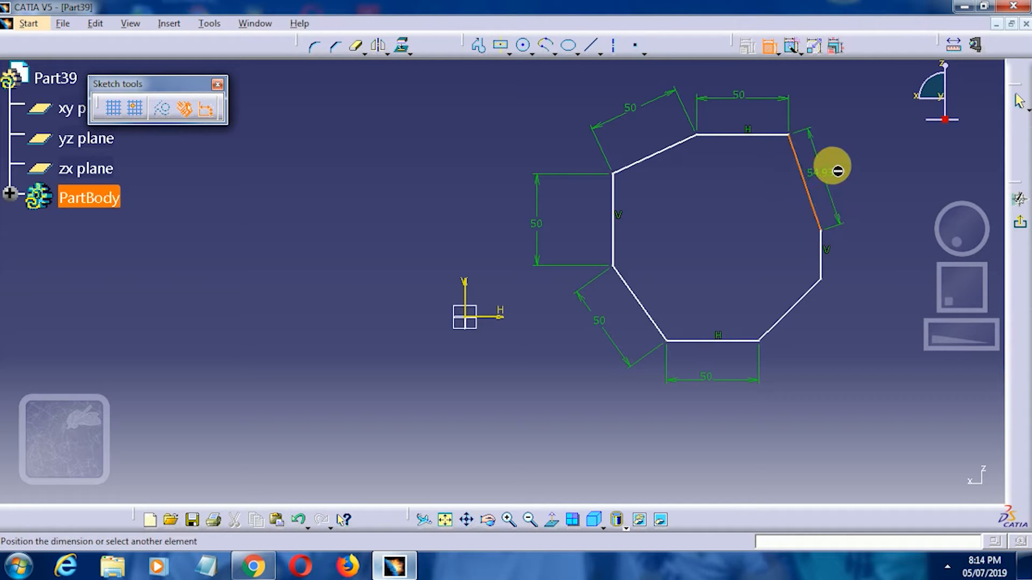
pyautogui.click(842, 152)
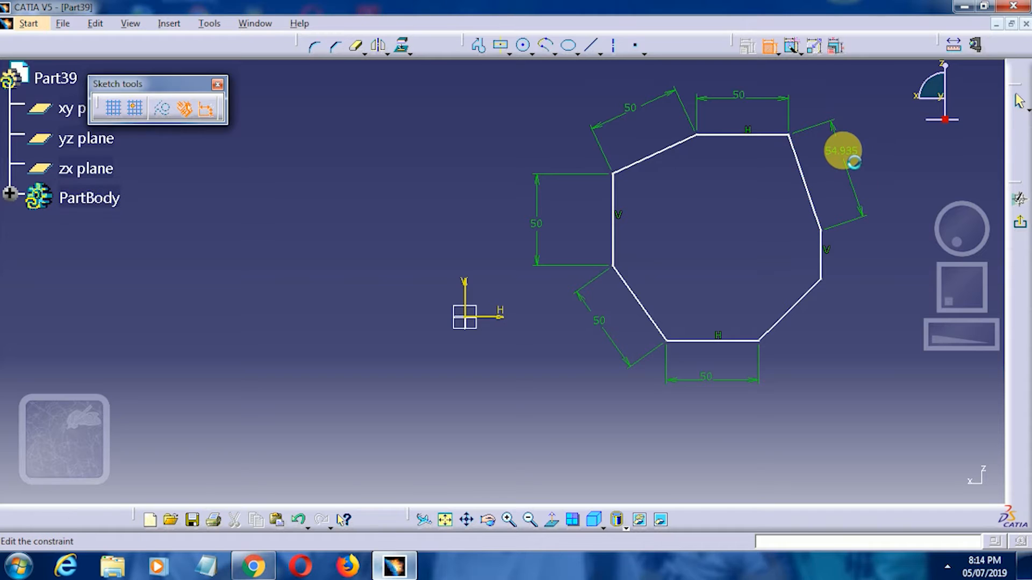
pyautogui.write('50')
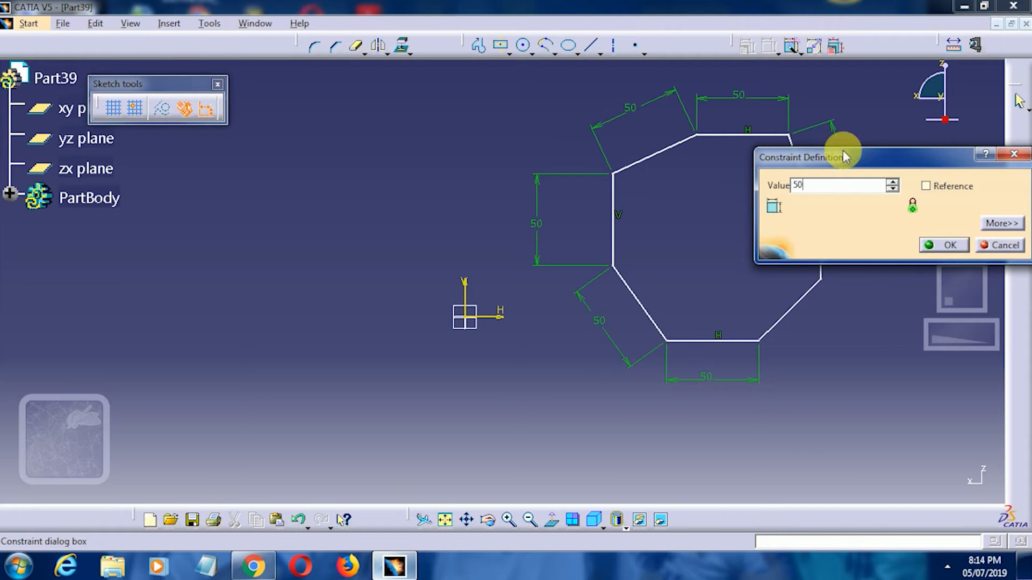
pyautogui.press('Return')
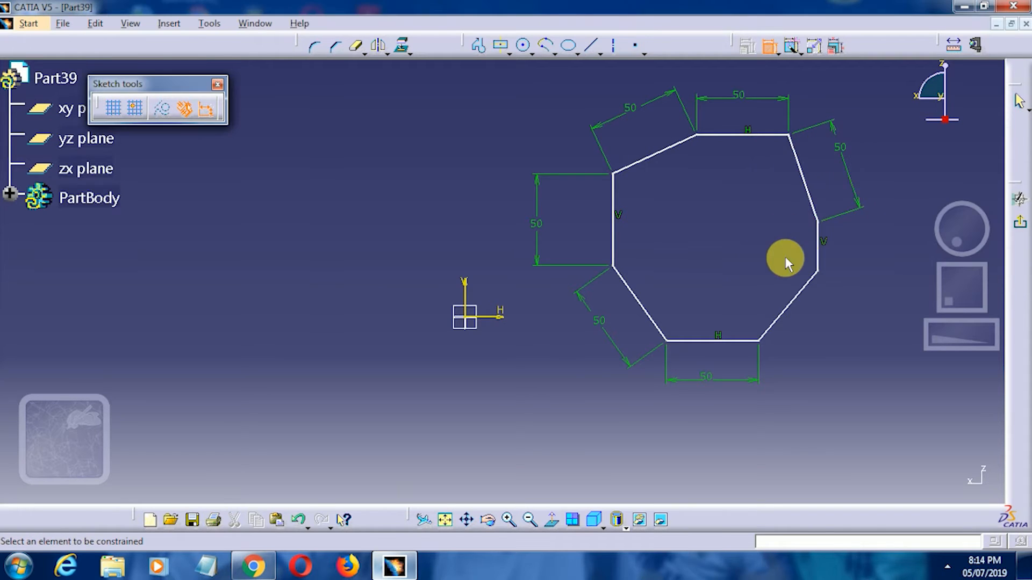
# Step: Dimension the octagon's right vertical edge and set its length to 50 mm
pyautogui.click(817, 240)
pyautogui.click(869, 248)
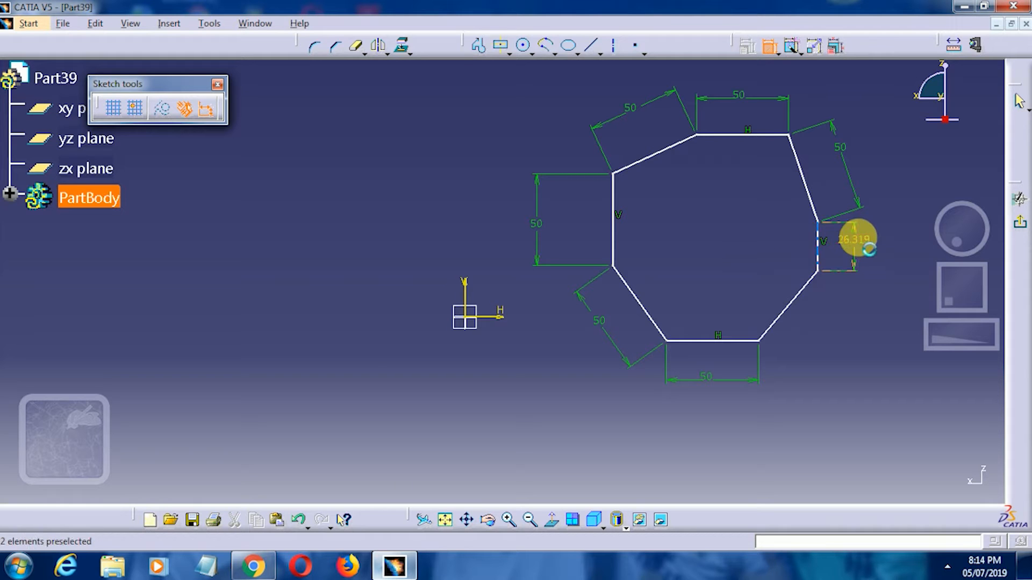
pyautogui.doubleClick(868, 248)
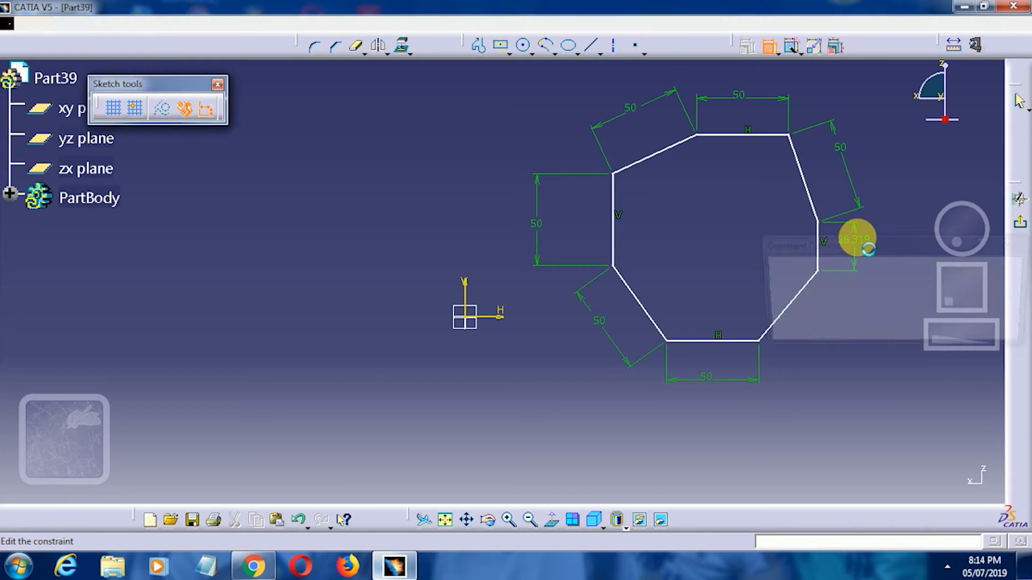
pyautogui.write('50')
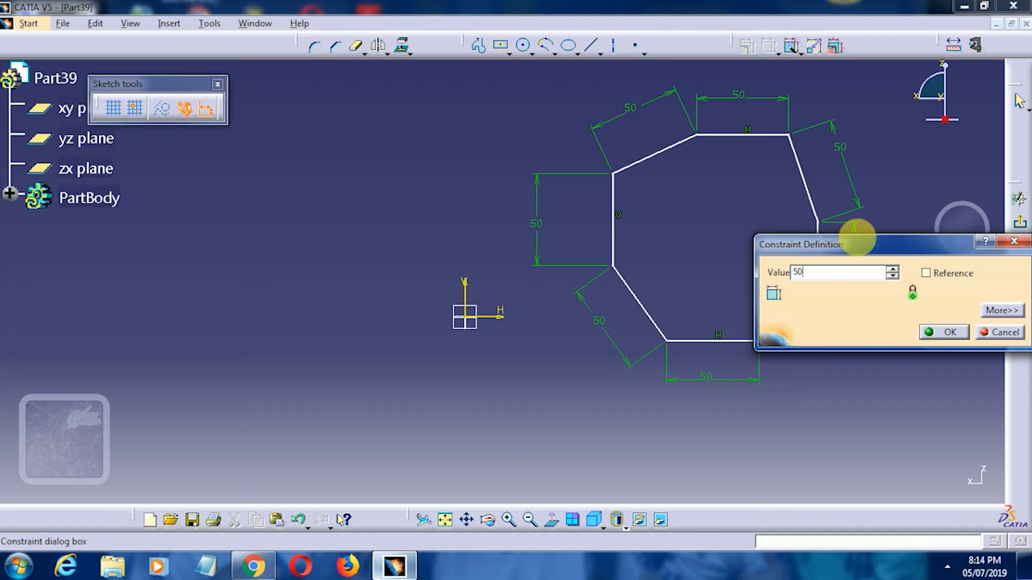
pyautogui.press('Return')
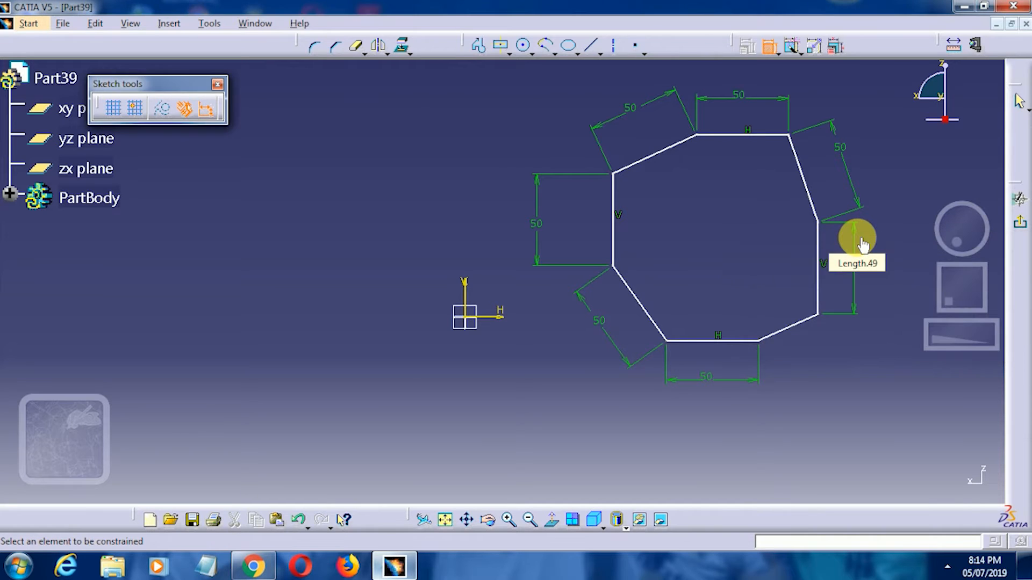
# Step: Dimension the lower-right slanted edge of the octagon and set its length to 50 mm
pyautogui.click(804, 328)
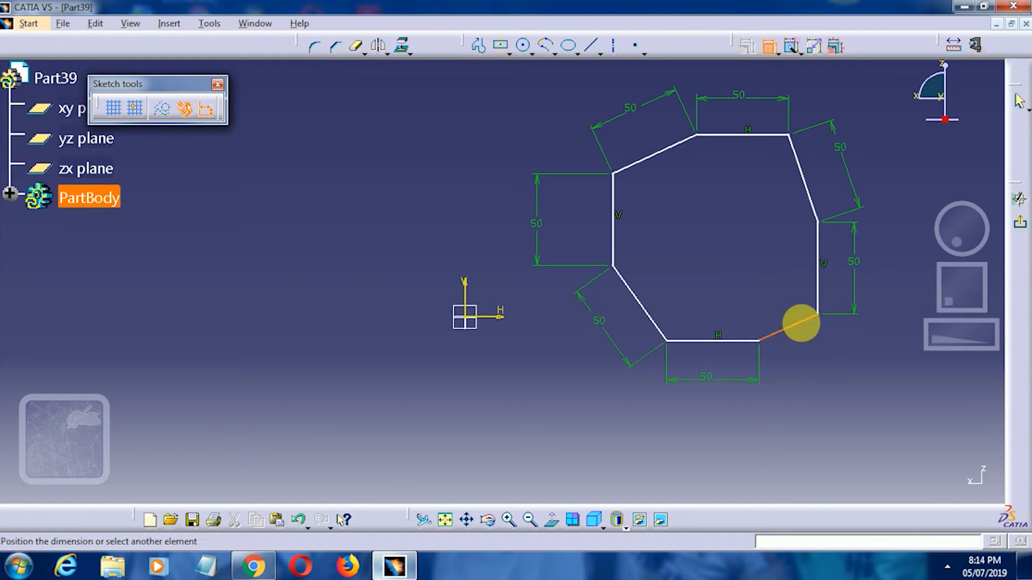
pyautogui.click(838, 369)
pyautogui.click(833, 368)
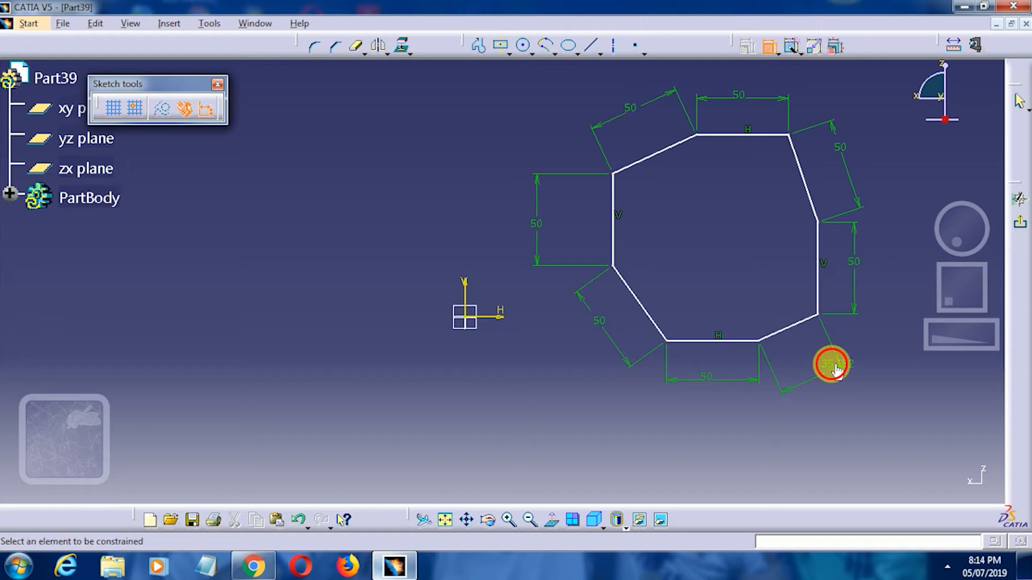
pyautogui.doubleClick(833, 365)
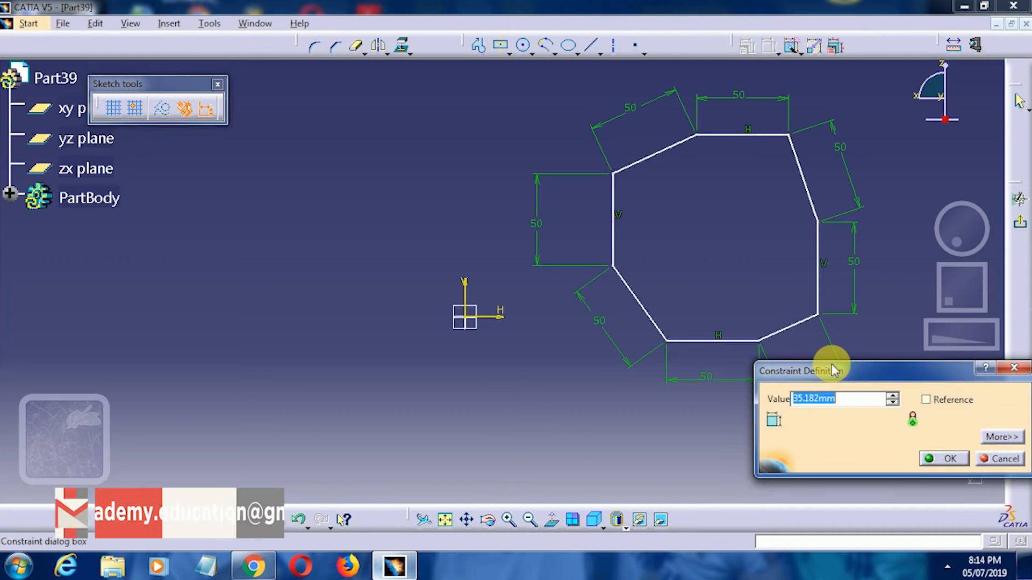
pyautogui.write('50')
pyautogui.press('Return')
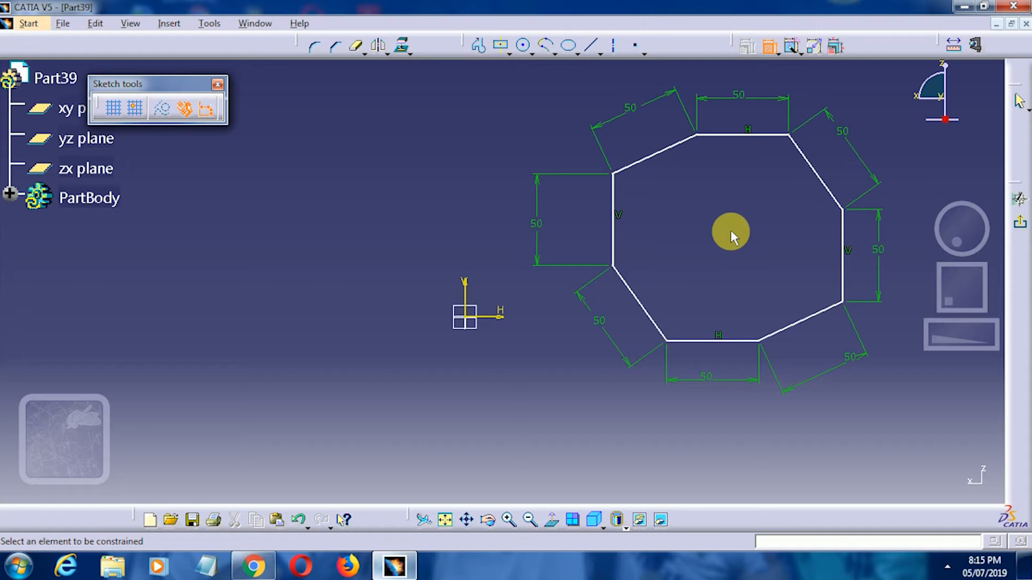
# Step: Dimension the angle between the octagon's bottom edge and its lower-left slanted edge
pyautogui.click(692, 346)
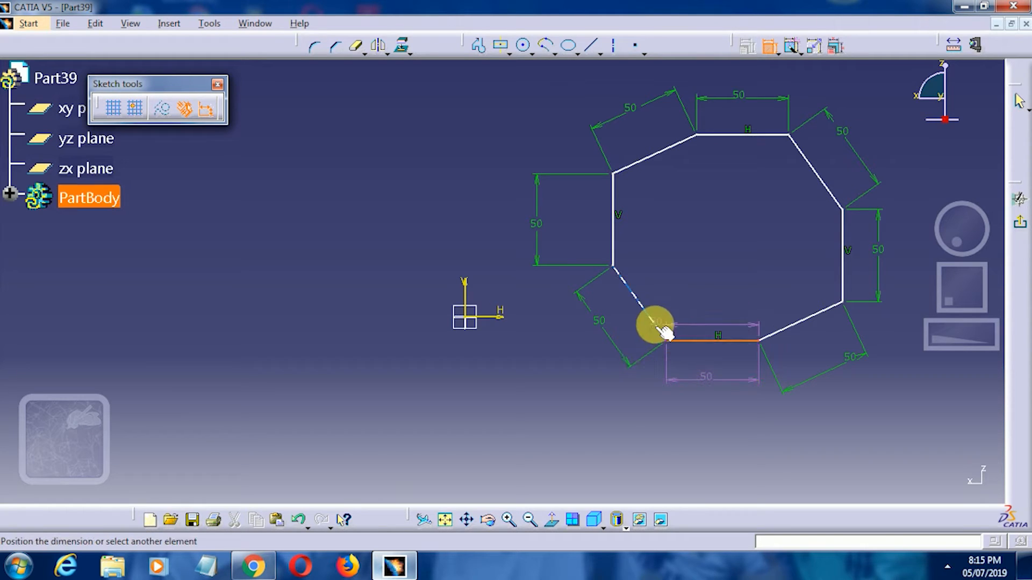
pyautogui.click(654, 324)
pyautogui.click(636, 326)
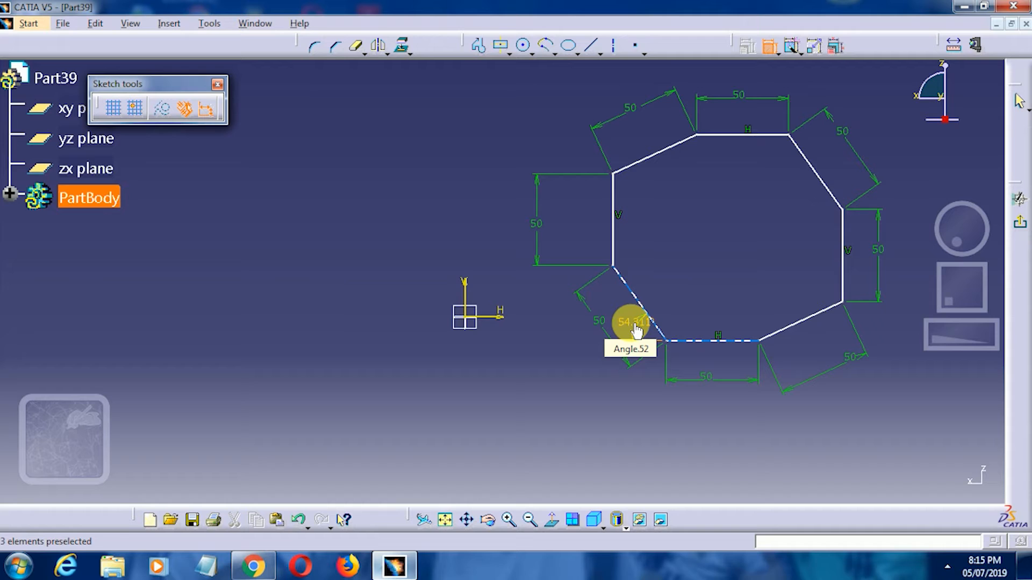
# Step: Set the new angle dimension at the octagon's lower-left corner to 45 degrees
pyautogui.doubleClick(636, 330)
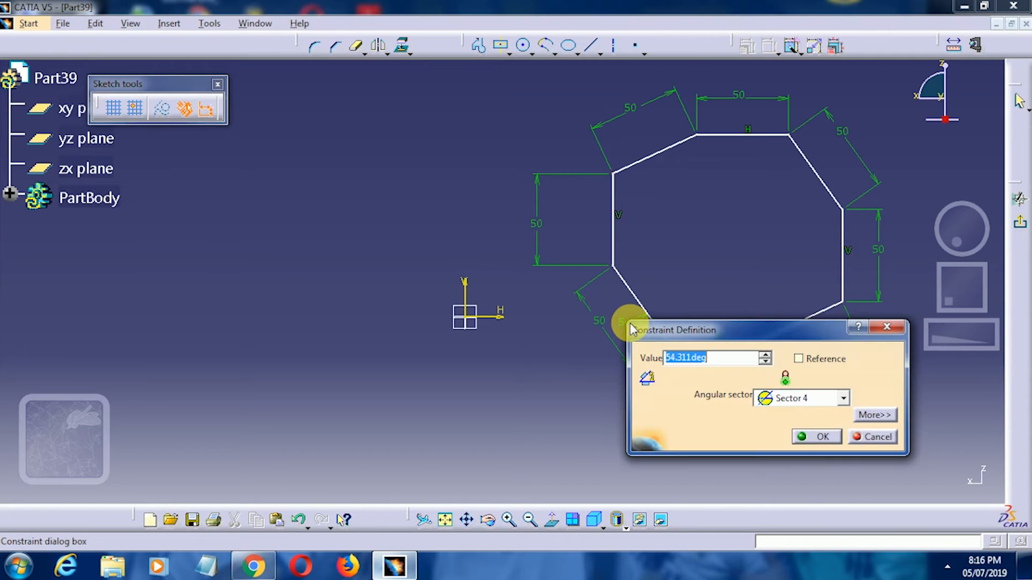
pyautogui.write('45')
pyautogui.press('Return')
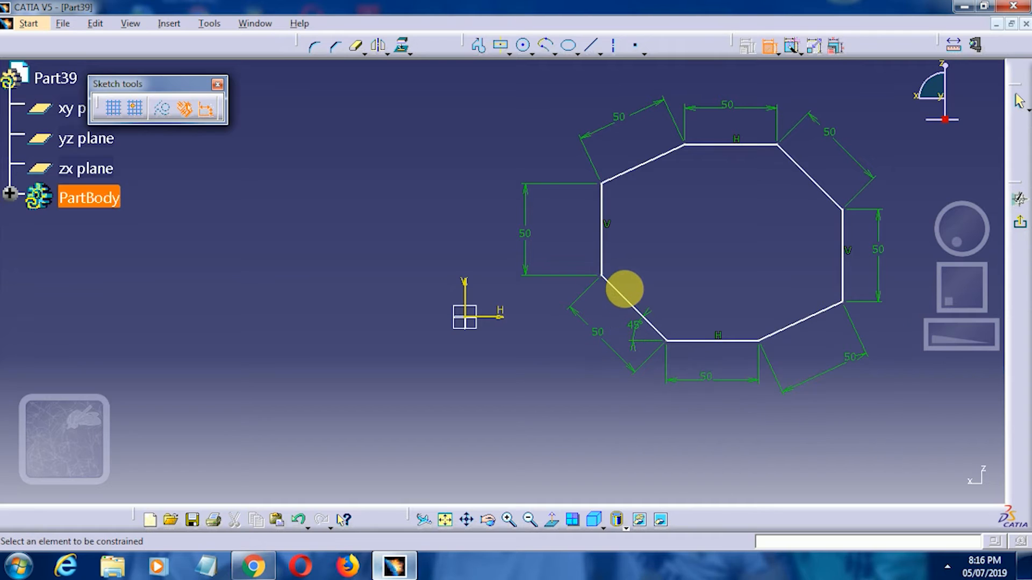
pyautogui.click(626, 300)
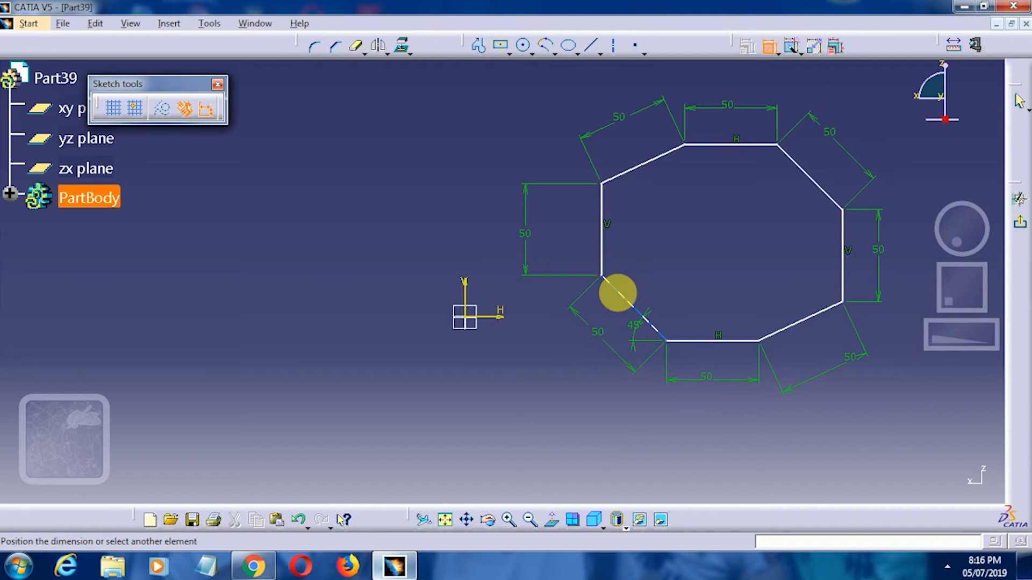
pyautogui.click(599, 253)
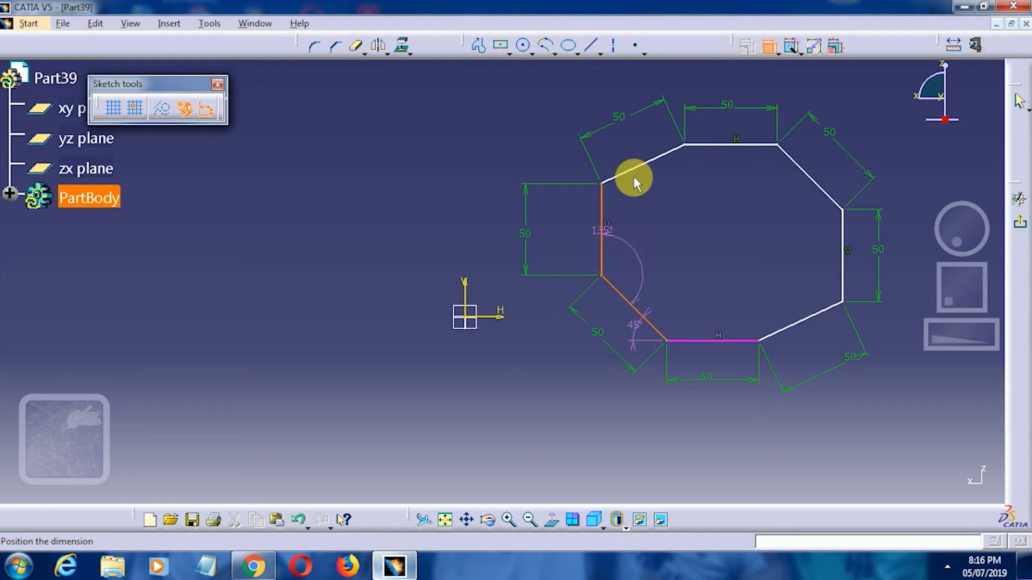
pyautogui.click(770, 47)
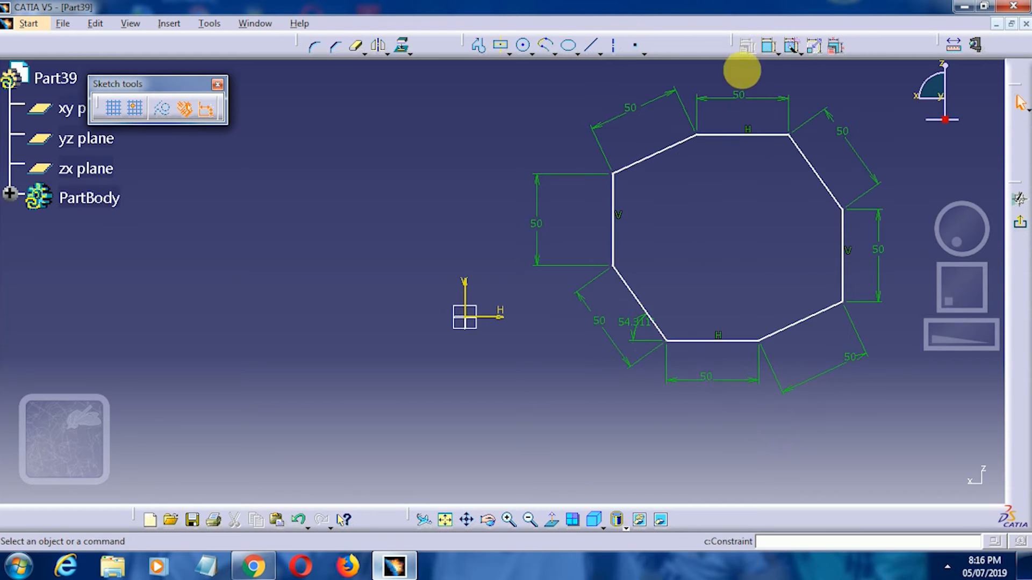
# Step: Set the angle between the octagon's bottom edge and lower-left slanted edge to 45 degrees
pyautogui.doubleClick(642, 329)
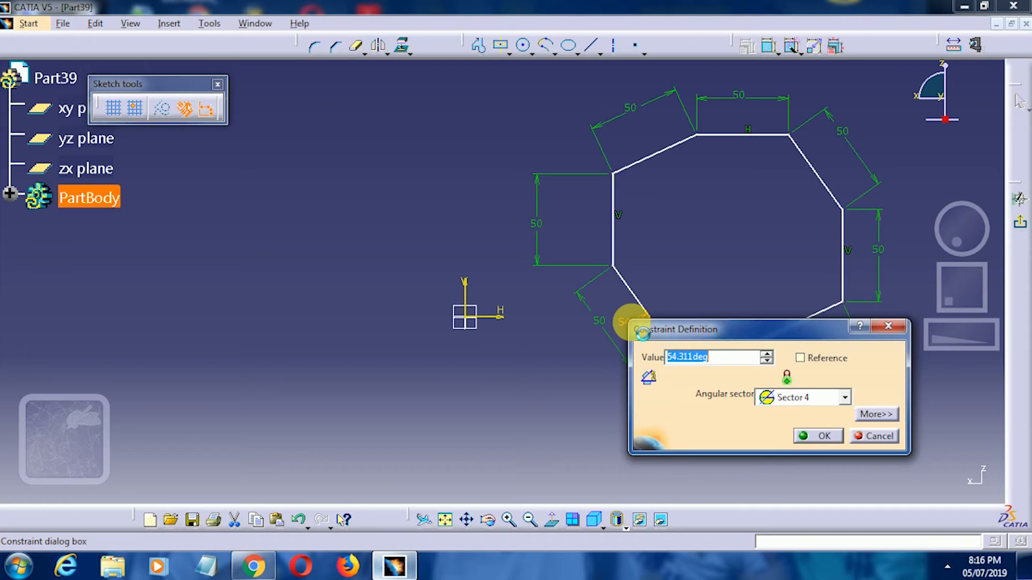
pyautogui.write('45')
pyautogui.press('Return')
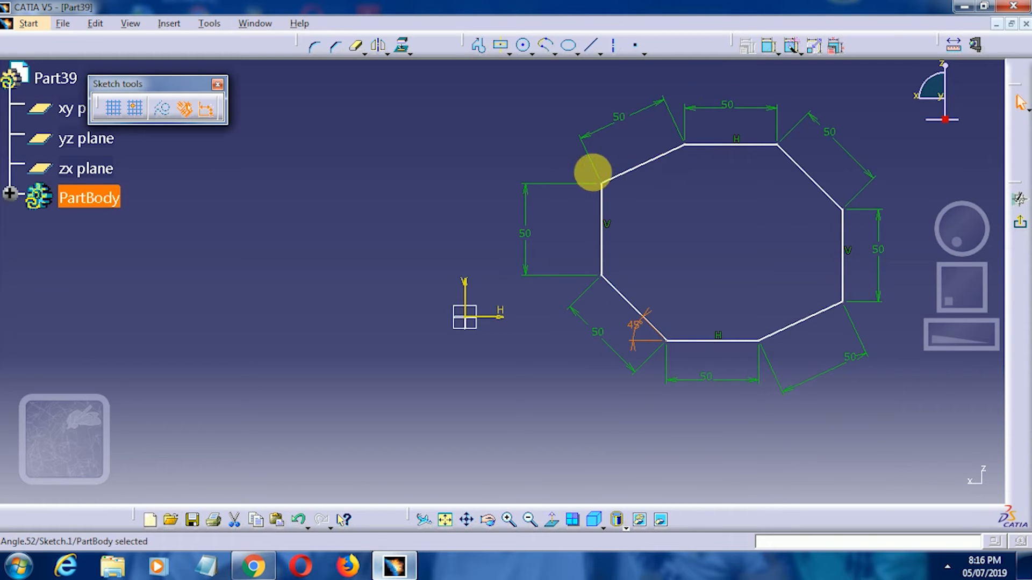
pyautogui.click(465, 159)
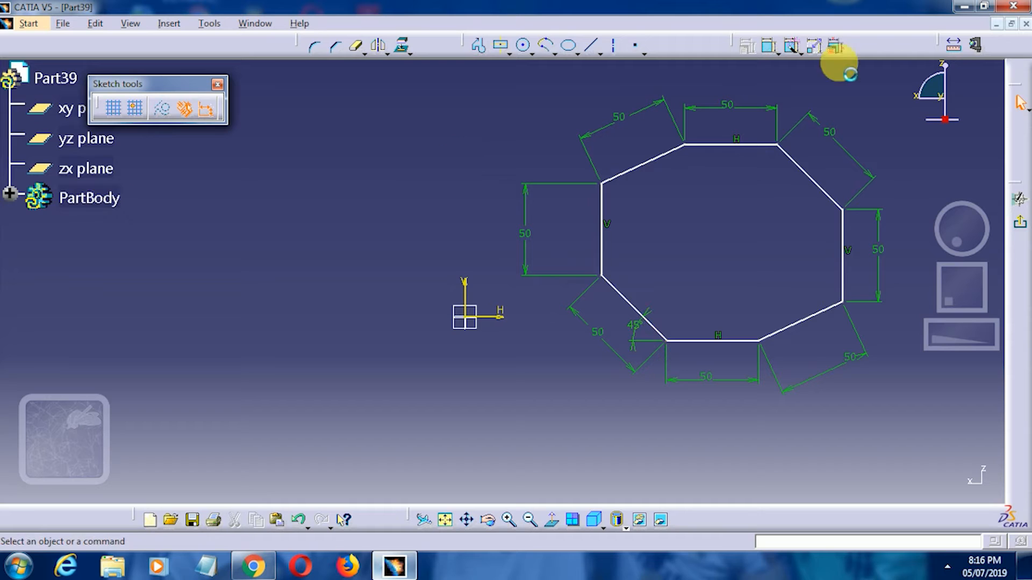
# Step: Dimension the angle between the octagon's bottom edge and lower-right slanted edge and set it to 45 degrees
pyautogui.click(769, 46)
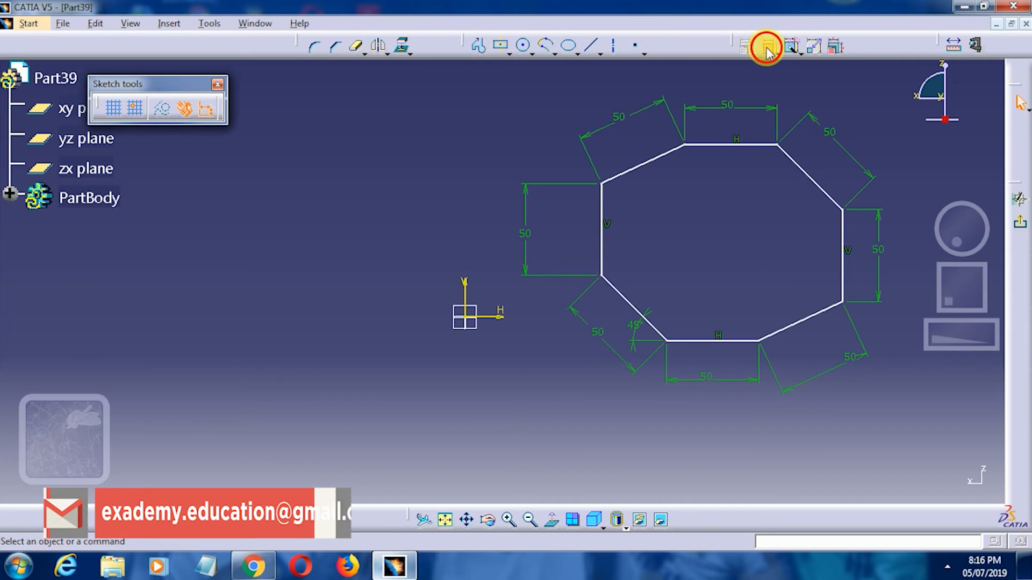
pyautogui.click(750, 341)
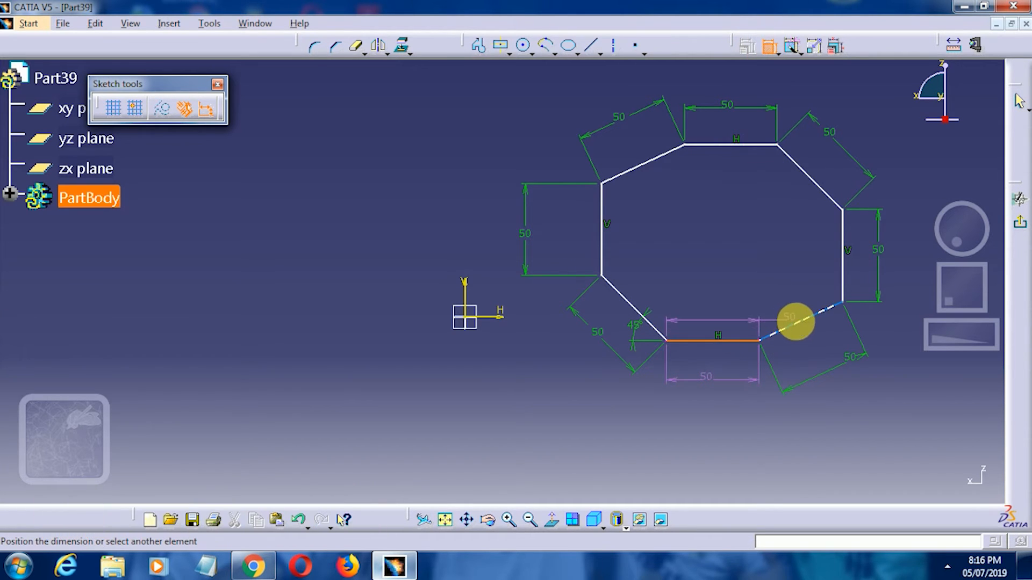
pyautogui.click(795, 323)
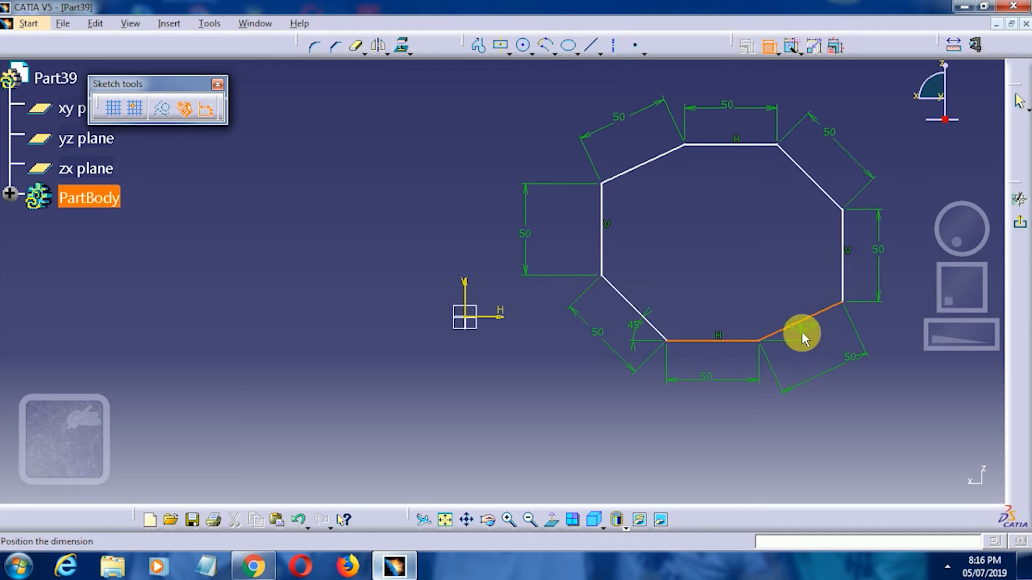
pyautogui.click(800, 331)
pyautogui.doubleClick(808, 333)
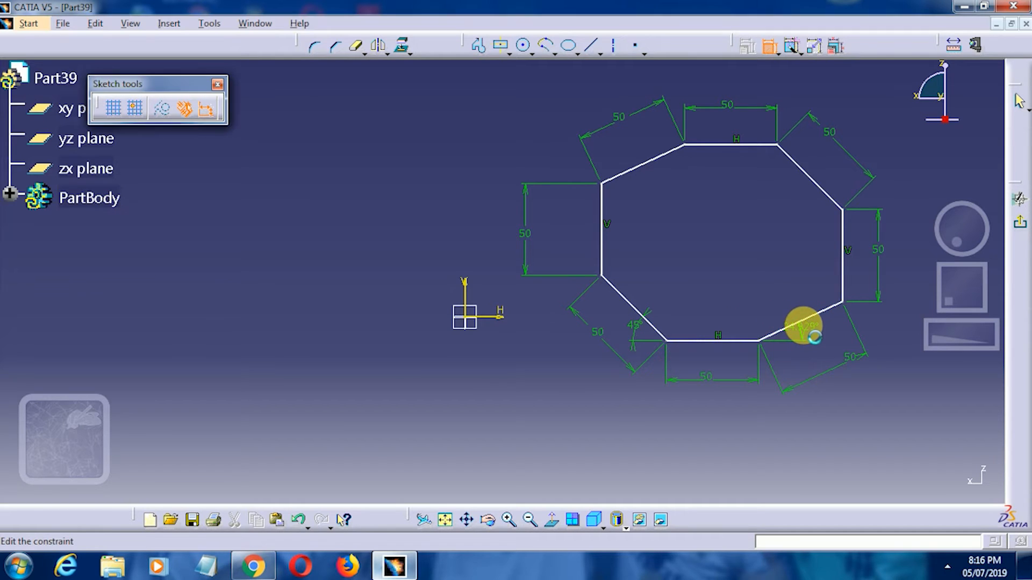
pyautogui.write('5')
pyautogui.press('BackSpace')
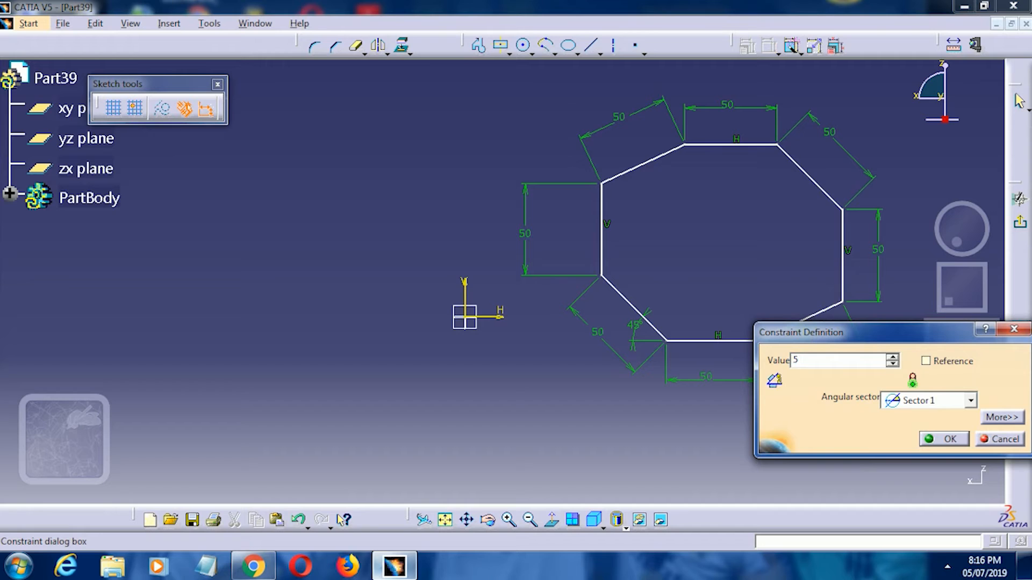
pyautogui.write('45')
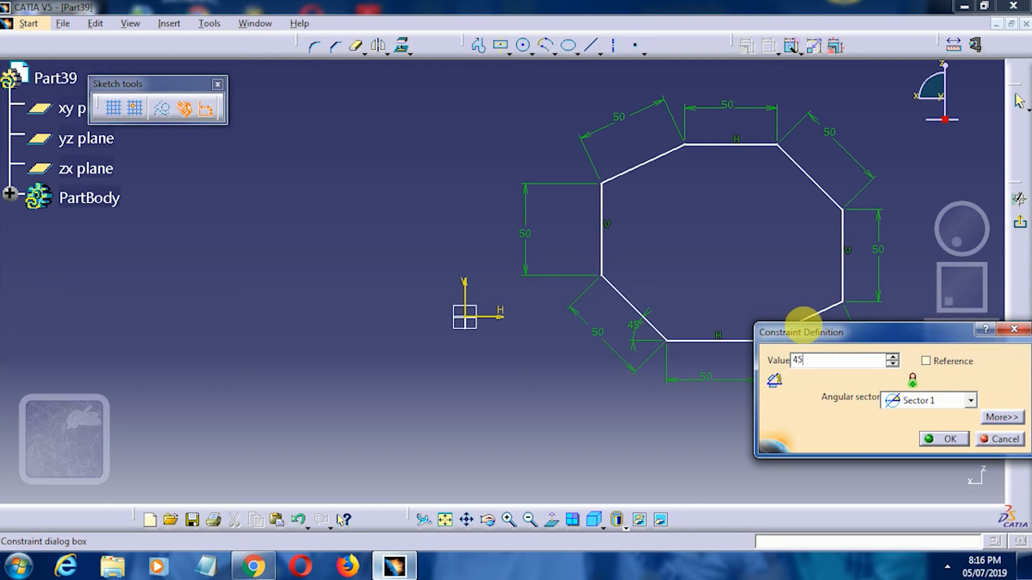
pyautogui.press('Return')
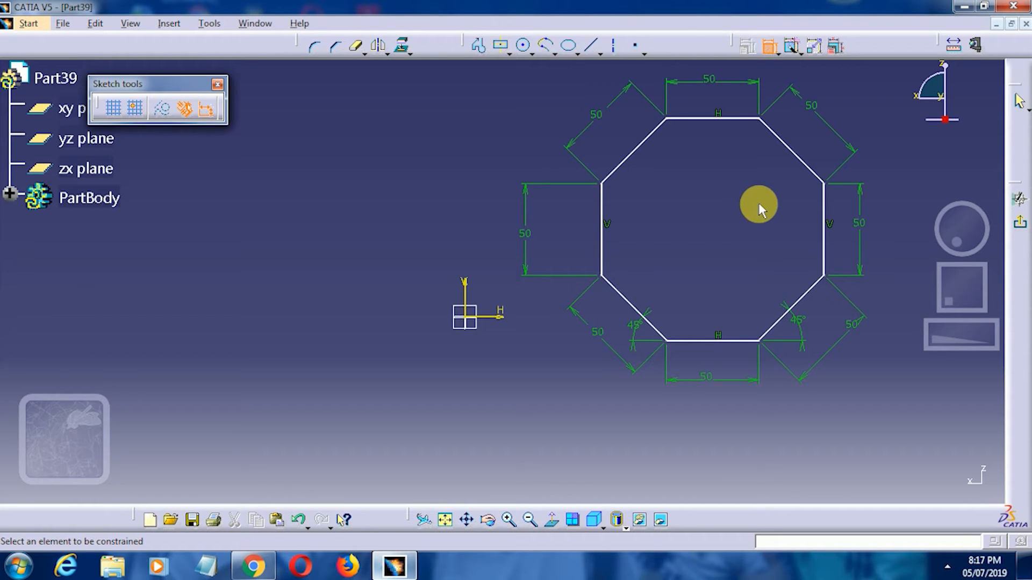
# Step: Draw a diagonal line from the lower end of the octagon's left vertical edge to the upper end of its right vertical edge
pyautogui.moveTo(747, 202)
pyautogui.mouseDown(button='middle')
pyautogui.moveTo(647, 272)
pyautogui.moveTo(660, 237)
pyautogui.mouseUp(button='middle')
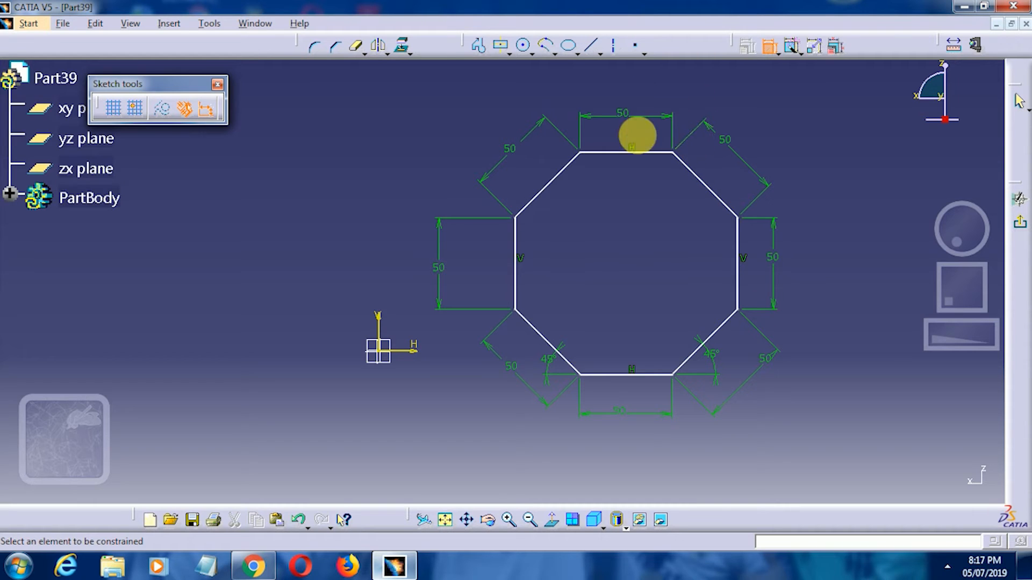
pyautogui.click(595, 48)
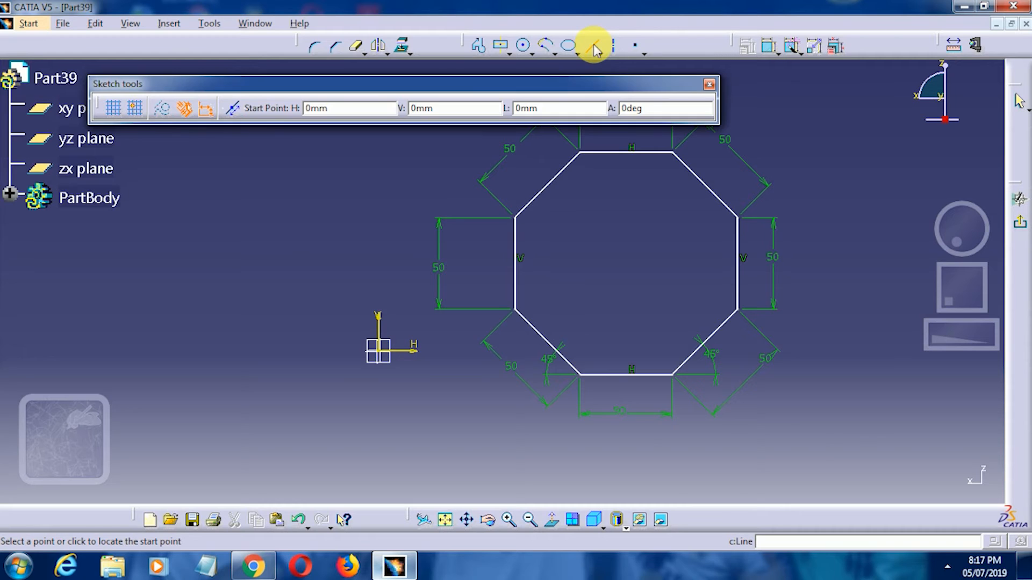
pyautogui.click(515, 310)
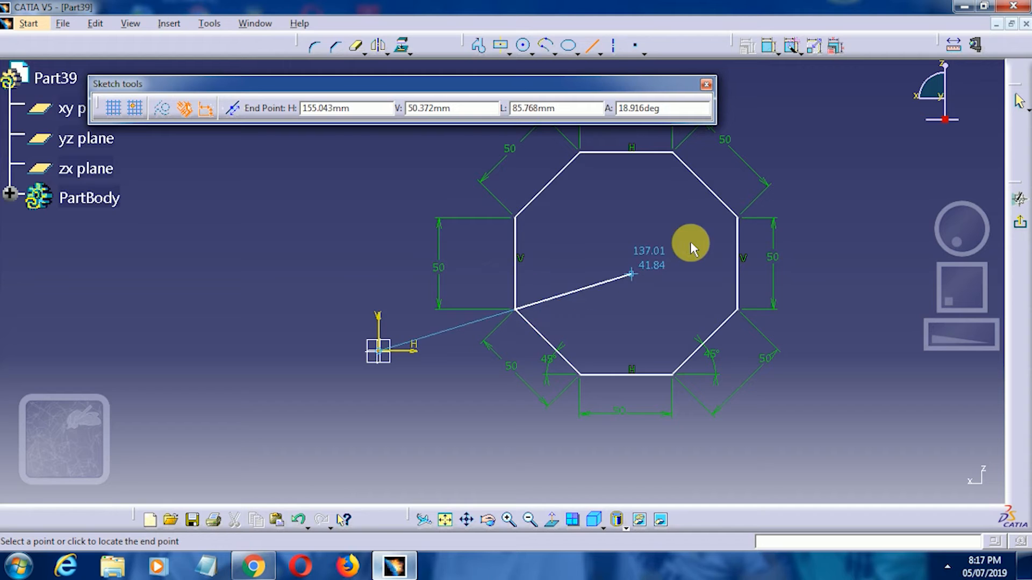
pyautogui.click(737, 218)
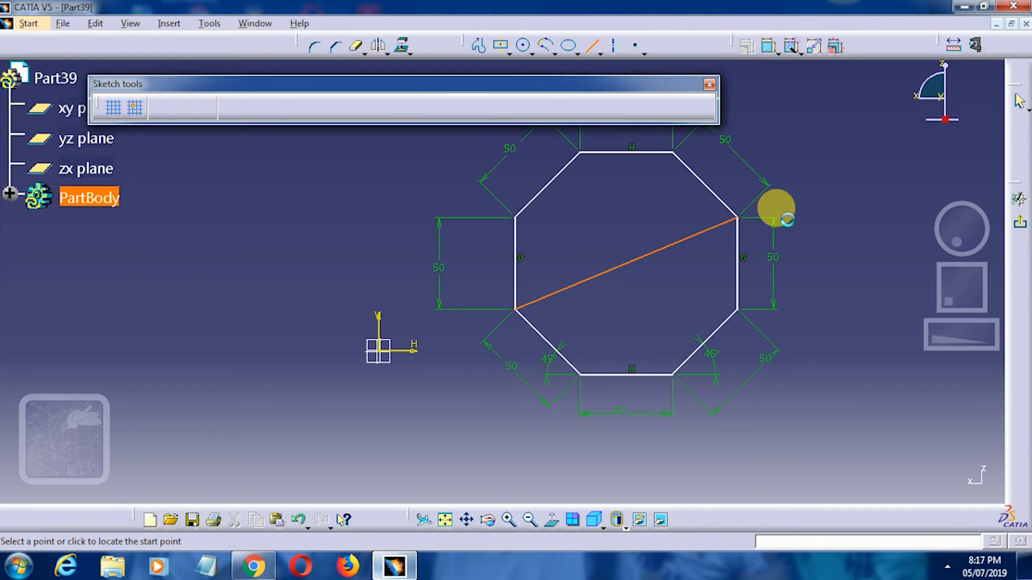
pyautogui.click(846, 143)
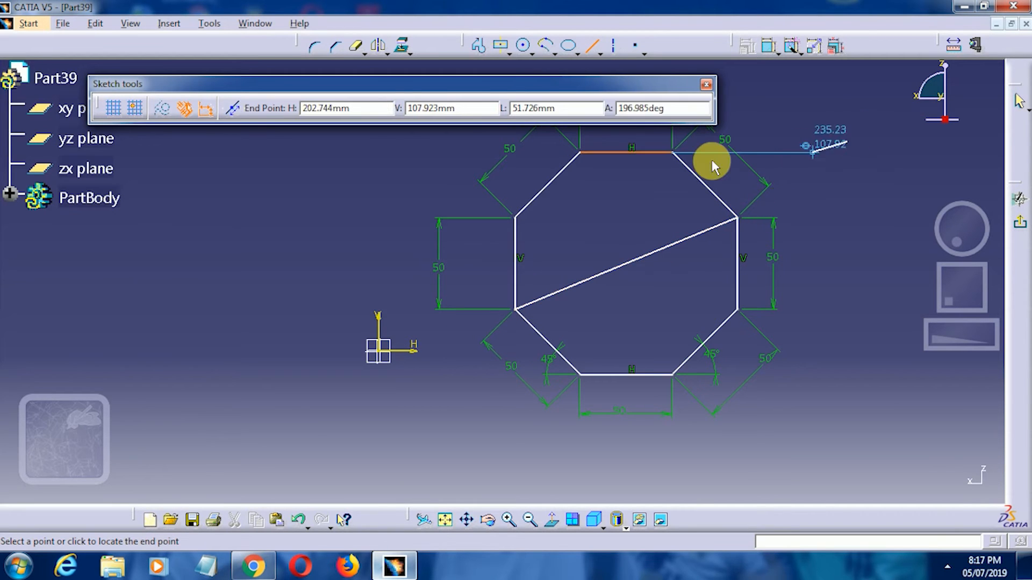
pyautogui.click(729, 121)
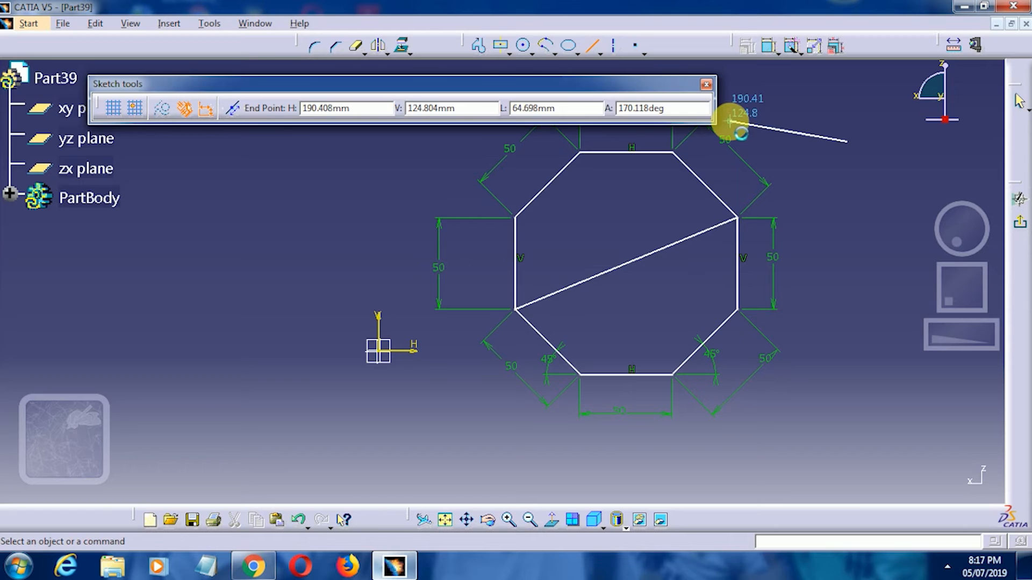
# Step: Draw a second diagonal line from the upper end of the left vertical edge to the lower end of the right vertical edge
pyautogui.click(592, 46)
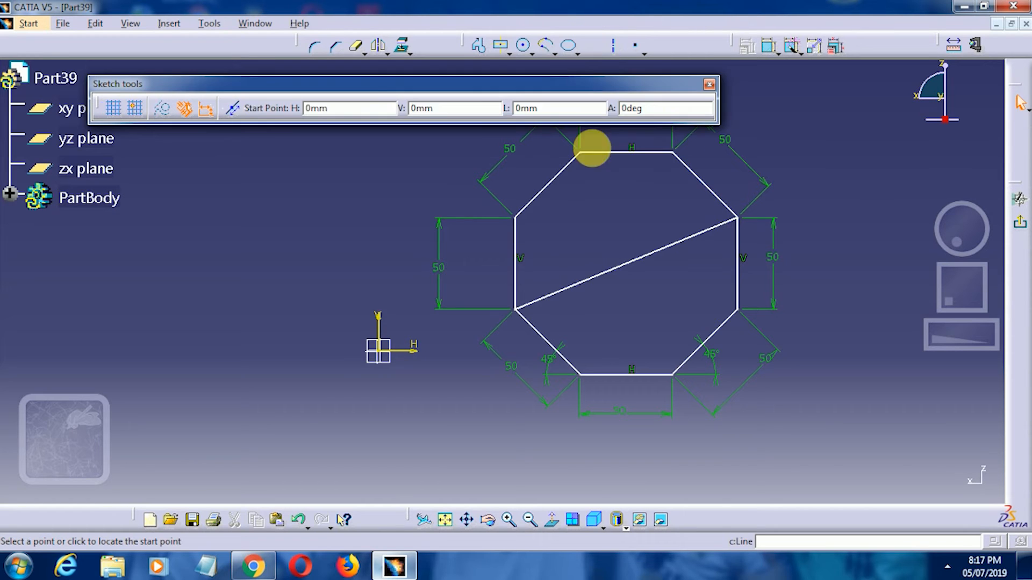
pyautogui.click(518, 218)
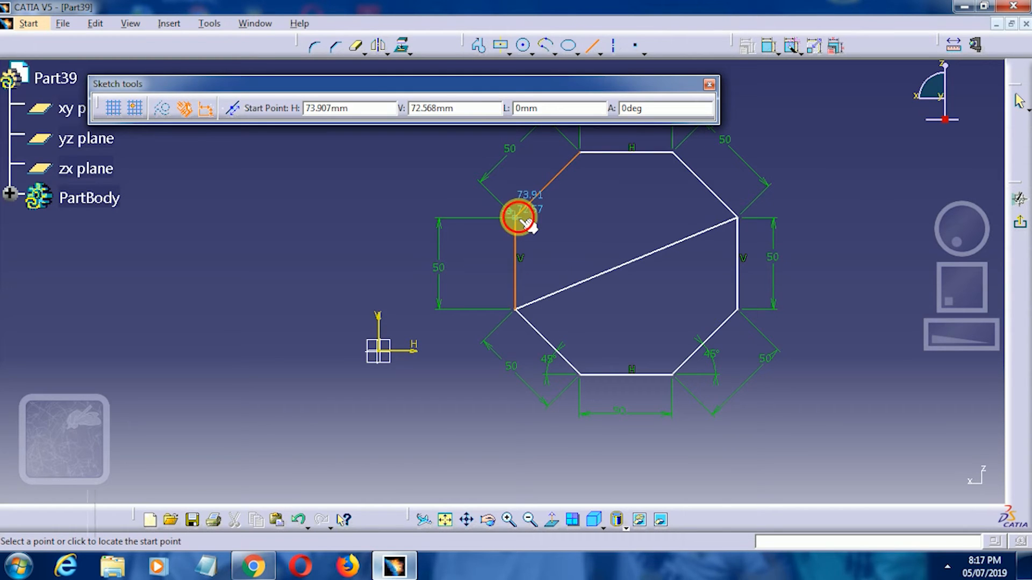
pyautogui.click(738, 309)
pyautogui.click(838, 225)
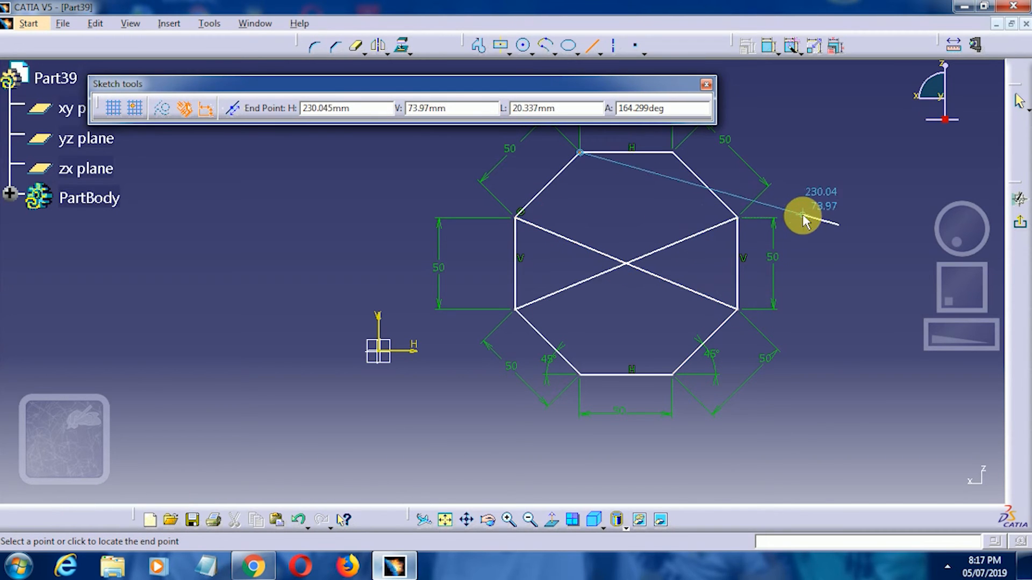
pyautogui.press('Escape')
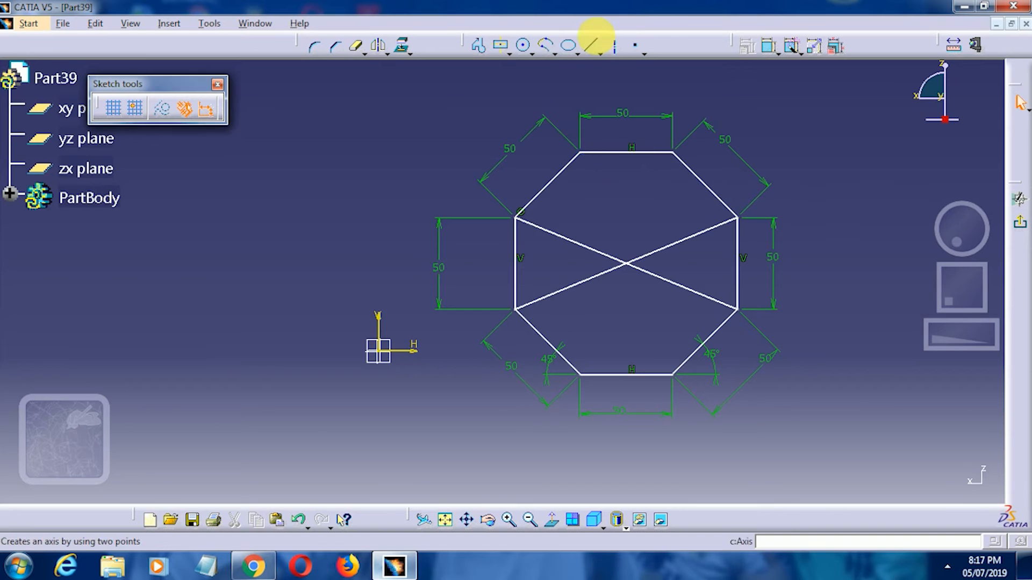
pyautogui.click(593, 47)
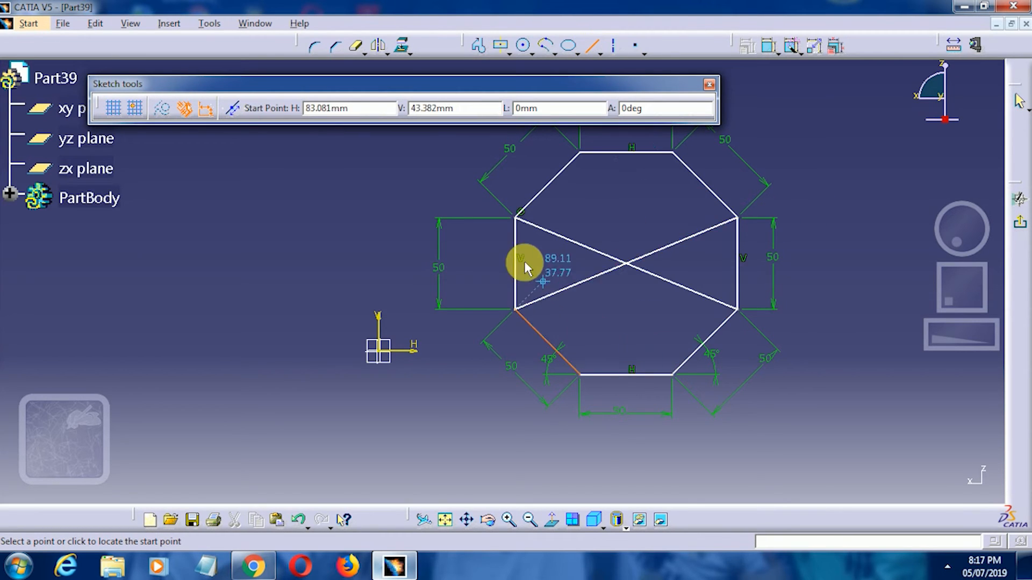
pyautogui.click(591, 48)
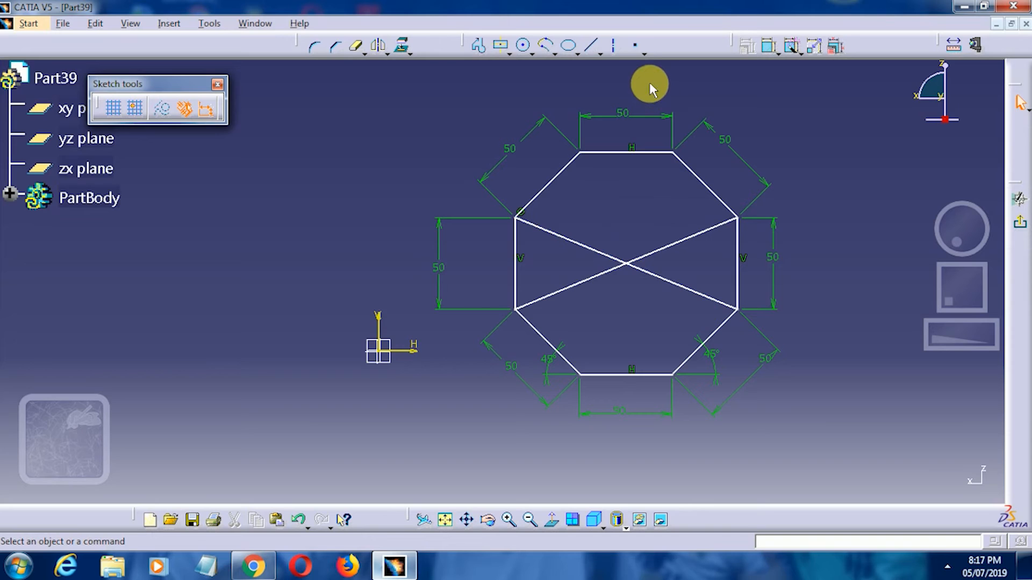
# Step: Place a point at the intersection of the two diagonals inside the octagon
pyautogui.click(637, 46)
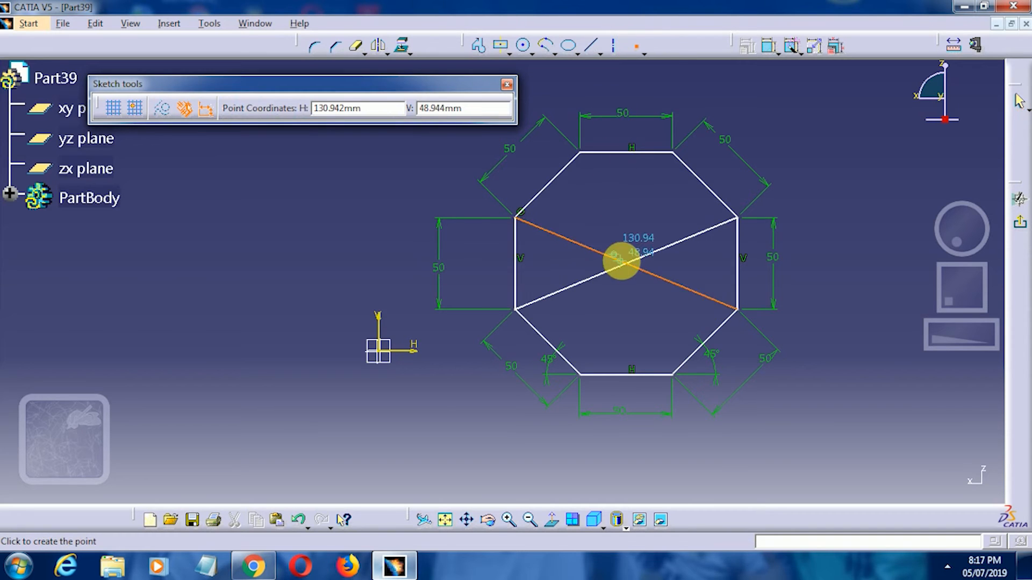
pyautogui.click(626, 265)
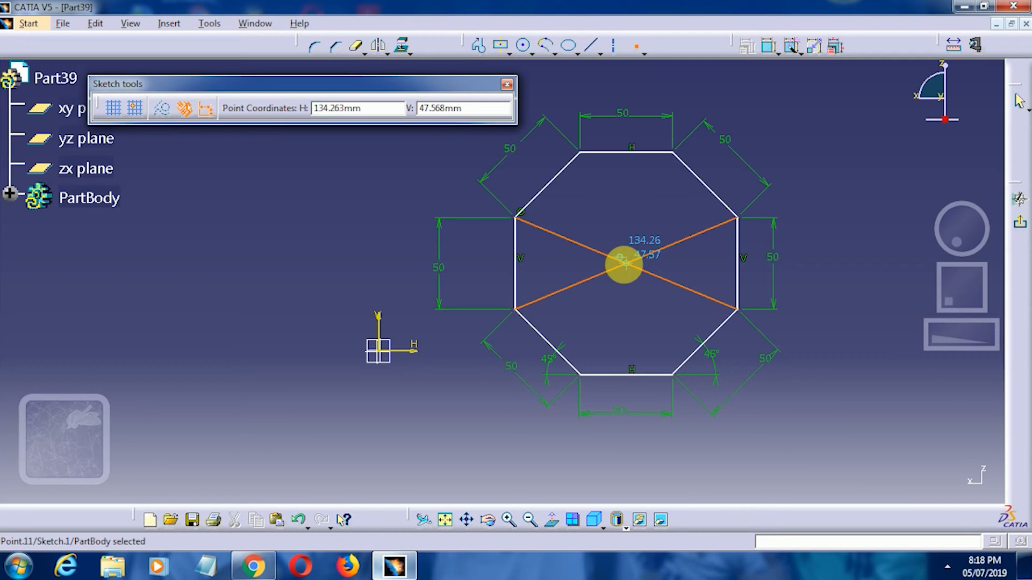
pyautogui.click(850, 157)
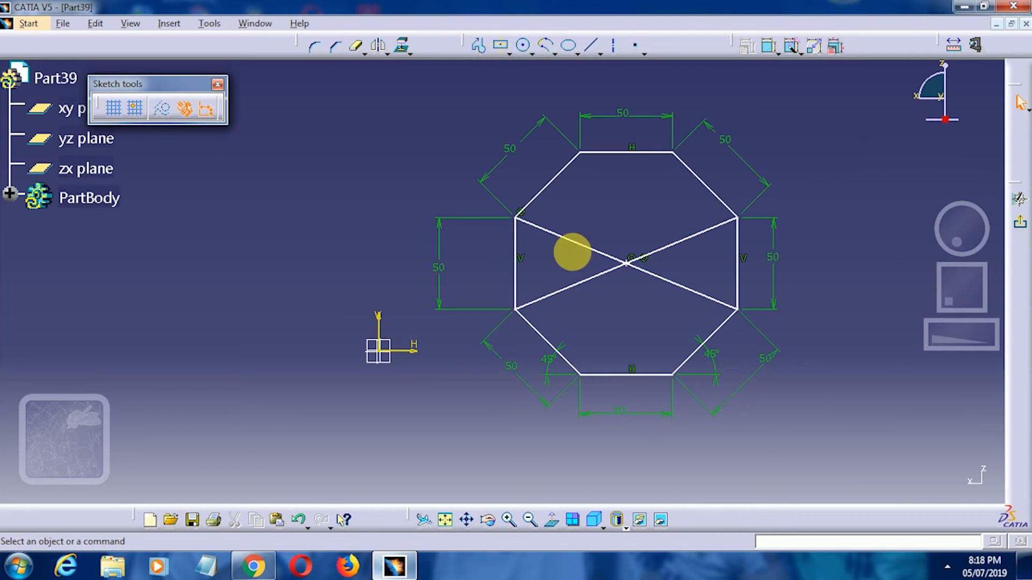
# Step: Delete both diagonal lines, keeping the point at the octagon's centre
pyautogui.click(581, 278)
pyautogui.rightClick(585, 279)
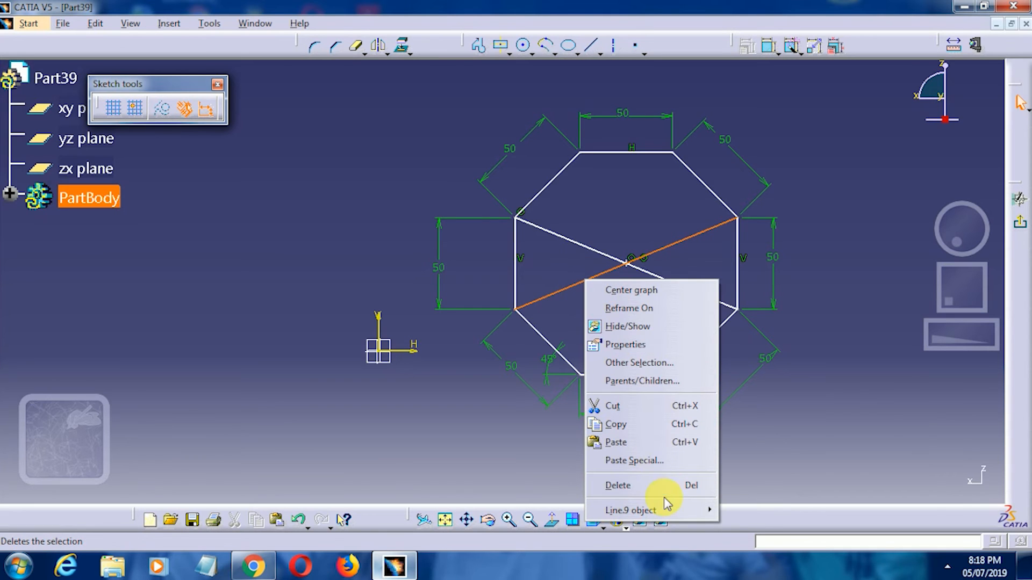
pyautogui.click(645, 485)
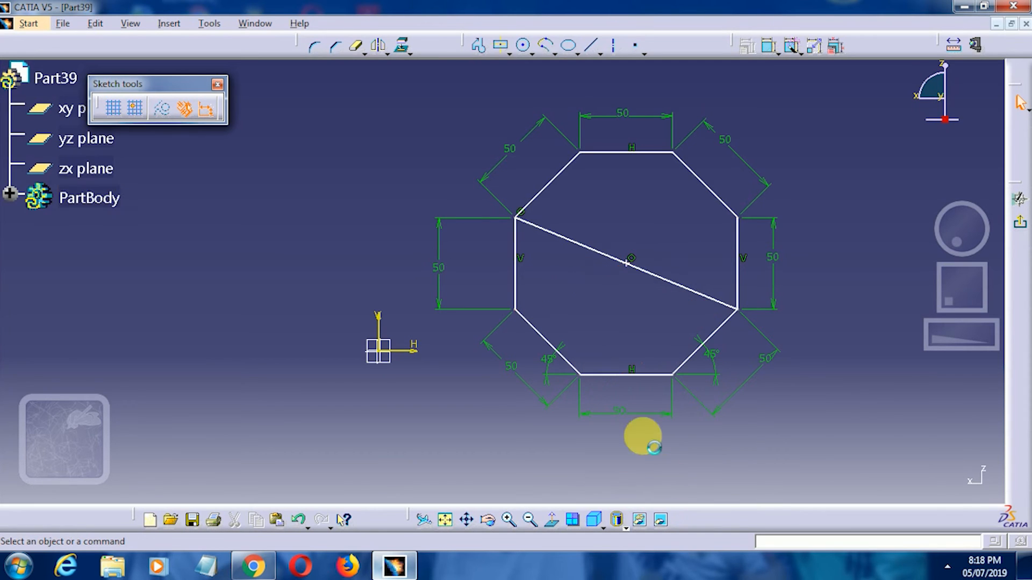
pyautogui.click(582, 246)
pyautogui.rightClick(582, 246)
pyautogui.click(634, 443)
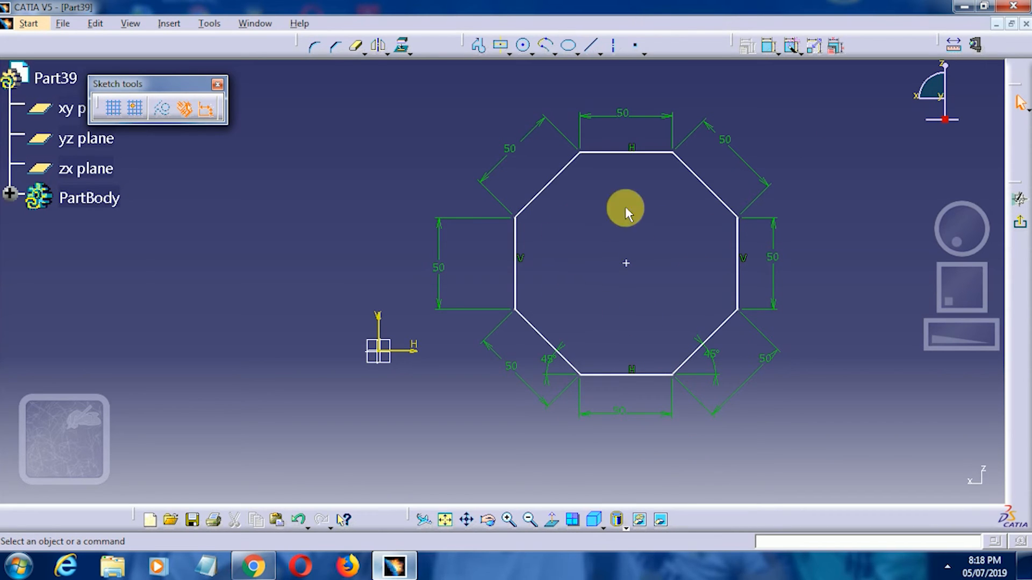
# Step: Move the point away from the octagon's centre and undo the move
pyautogui.moveTo(631, 268)
pyautogui.mouseDown()
pyautogui.moveTo(590, 277)
pyautogui.moveTo(594, 267)
pyautogui.moveTo(603, 272)
pyautogui.moveTo(592, 284)
pyautogui.moveTo(607, 272)
pyautogui.mouseUp()
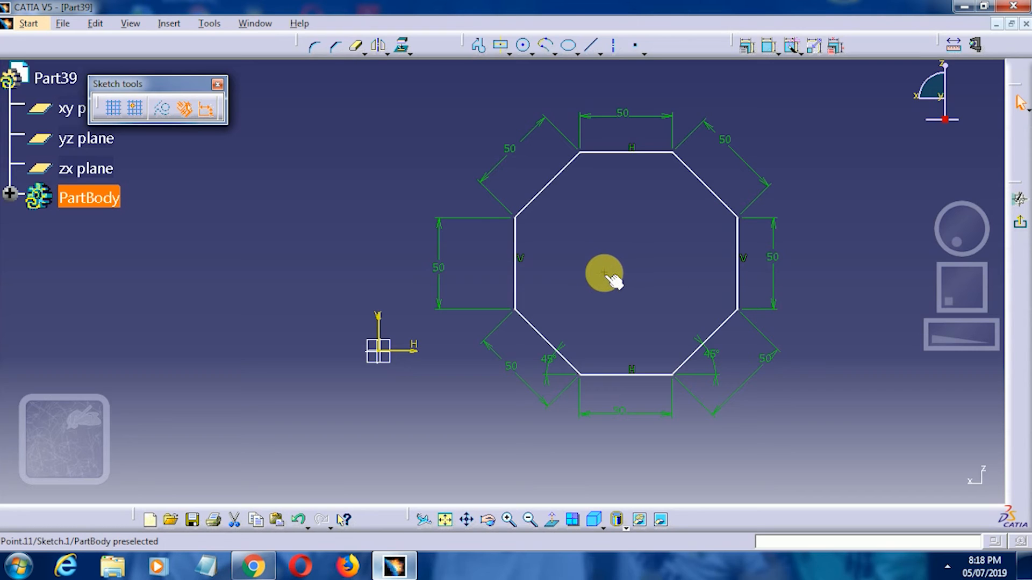
pyautogui.click(606, 273)
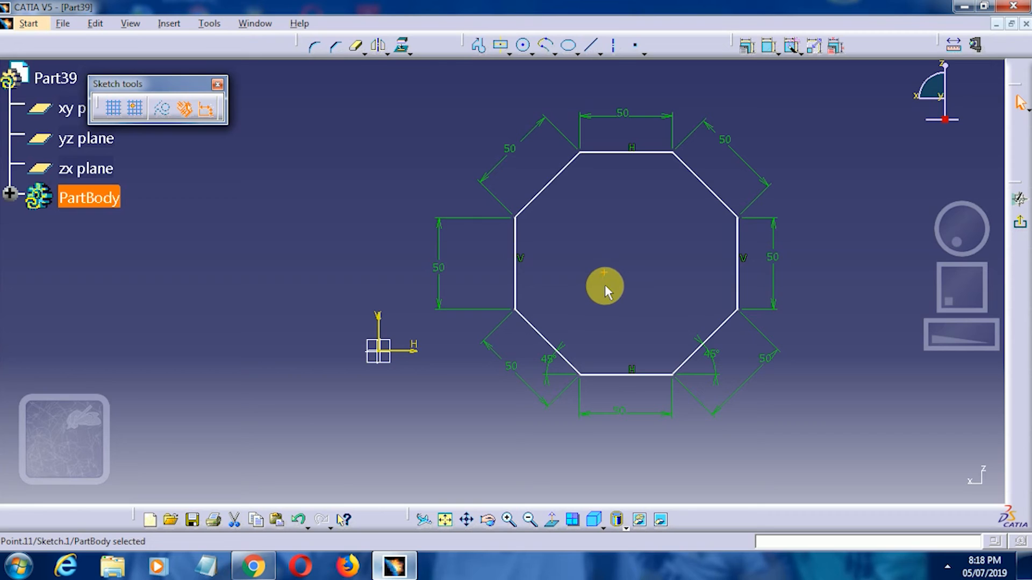
pyautogui.hotkey('ctrl', 'z')
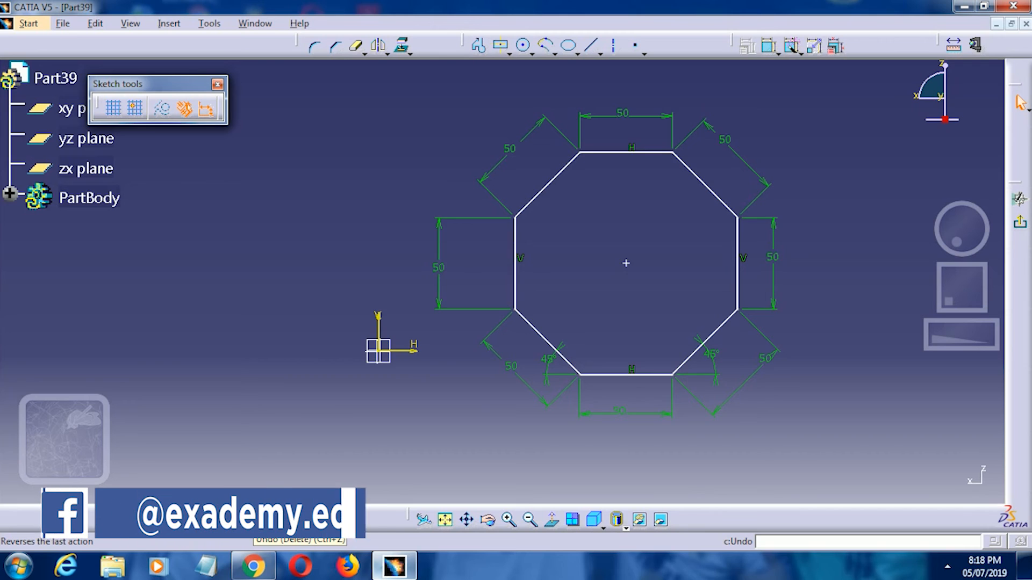
# Step: Dimension the vertical distance between the octagon's bottom edge and the centre point, placing it beyond the octagon's left side
pyautogui.click(768, 46)
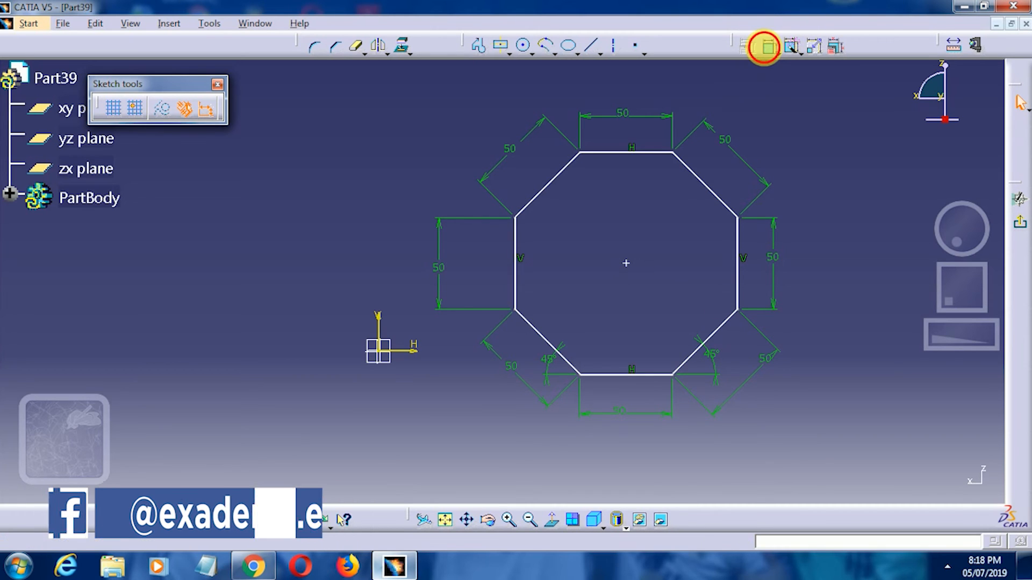
pyautogui.click(623, 374)
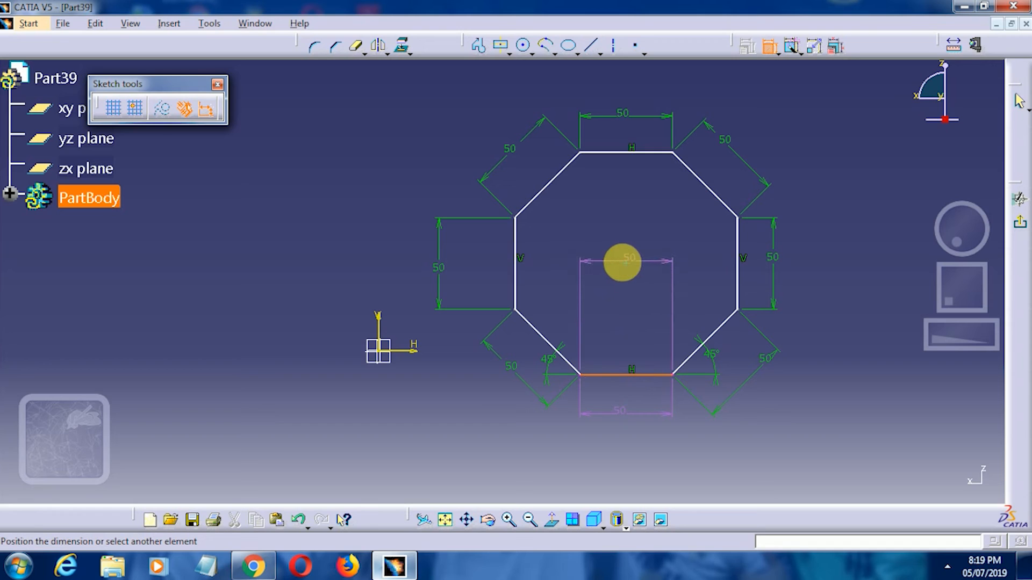
pyautogui.click(628, 263)
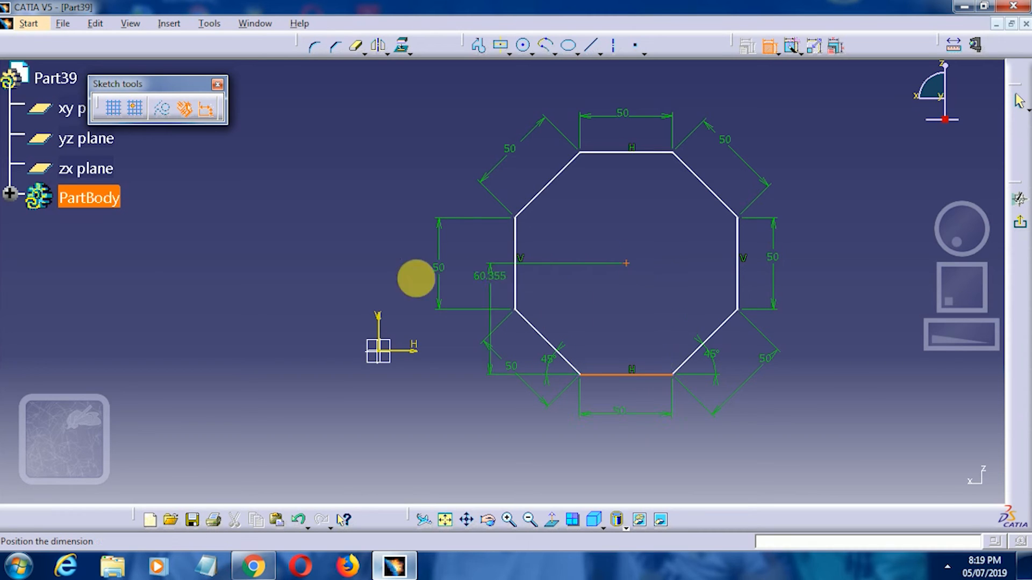
pyautogui.click(342, 293)
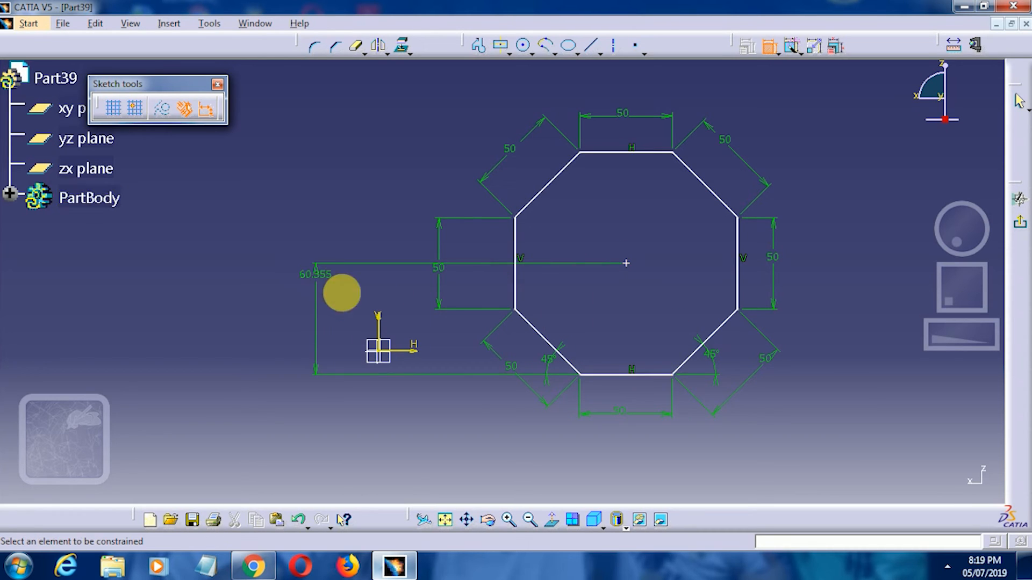
# Step: Dimension the distance between the octagon's lower-right slanted edge and the centre point, placing it beyond the upper-right side
pyautogui.click(716, 324)
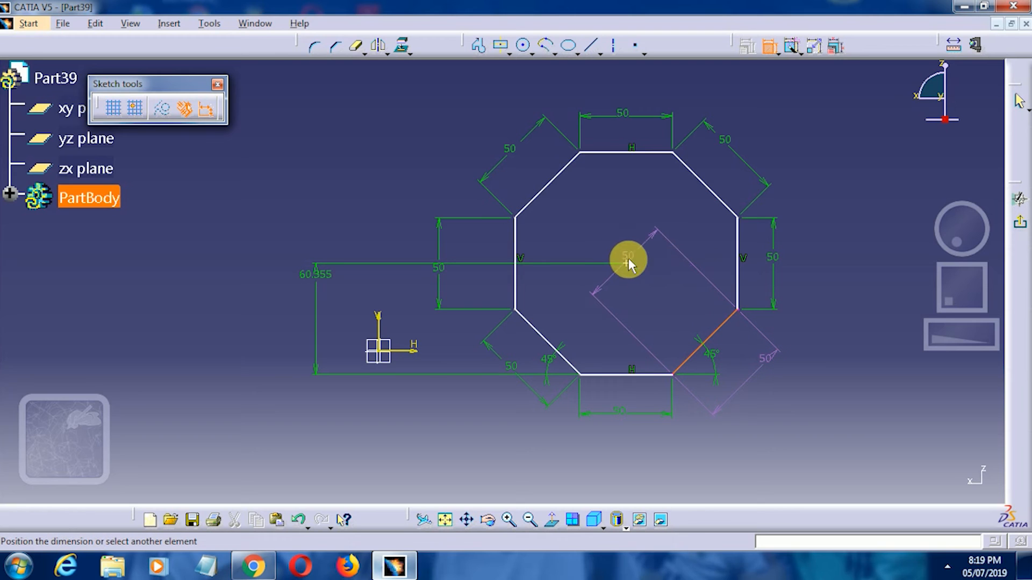
pyautogui.click(628, 264)
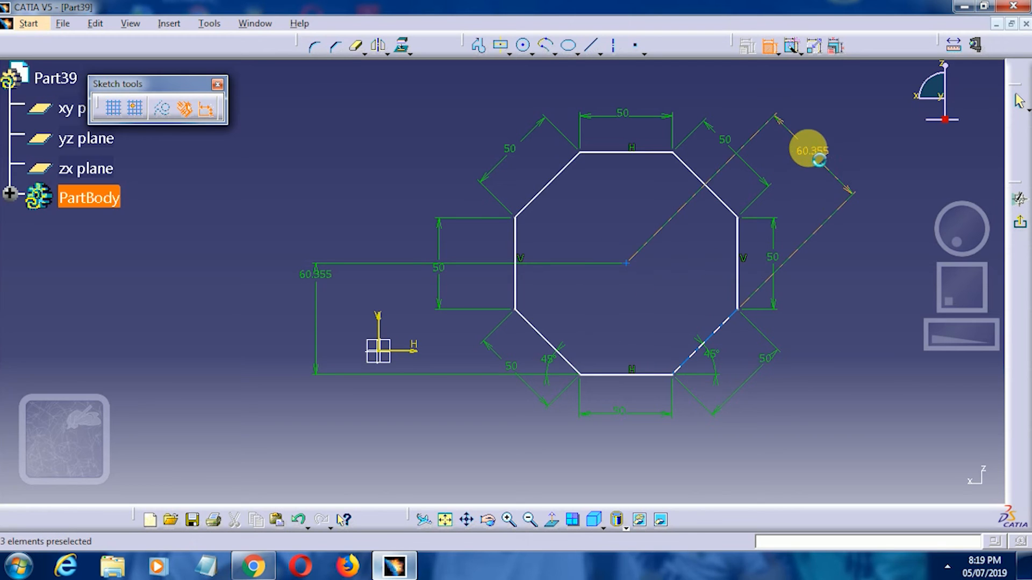
pyautogui.click(811, 155)
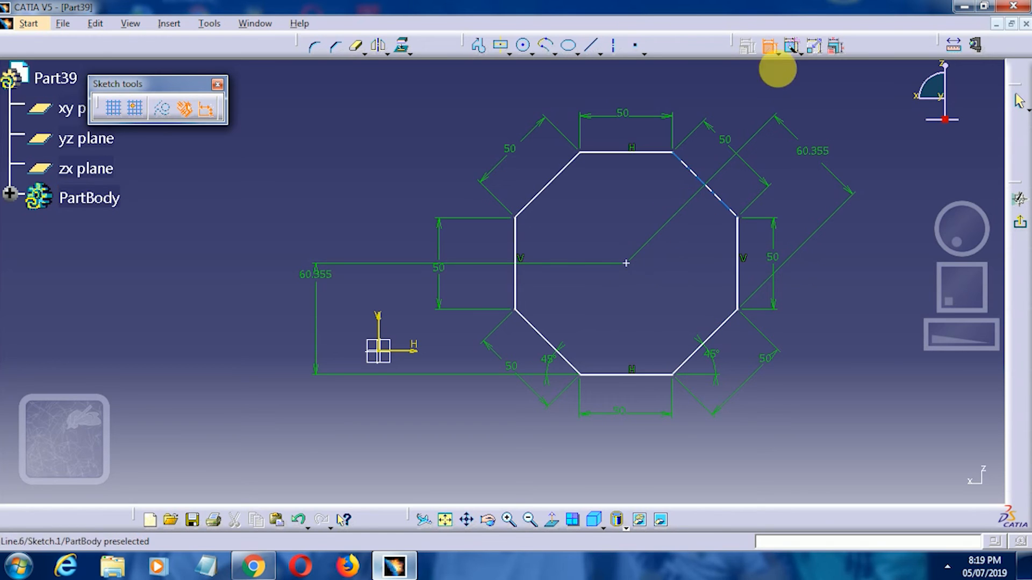
pyautogui.click(770, 47)
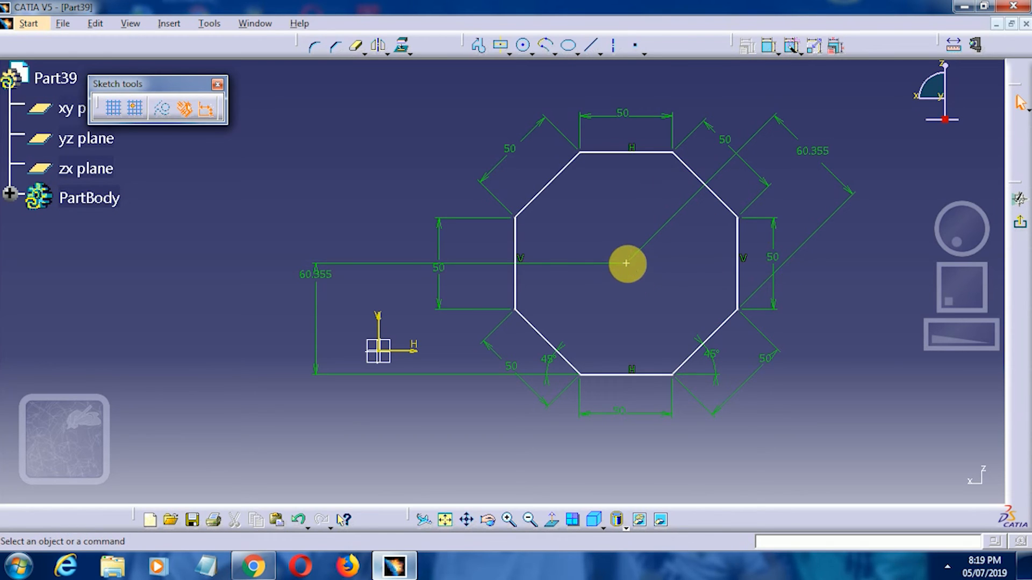
# Step: Constrain the octagon's centre point to be coincident with the sketch origin
pyautogui.moveTo(626, 263)
pyautogui.mouseDown(button='middle')
pyautogui.moveTo(633, 270)
pyautogui.moveTo(527, 292)
pyautogui.moveTo(722, 231)
pyautogui.moveTo(566, 272)
pyautogui.moveTo(704, 208)
pyautogui.moveTo(599, 272)
pyautogui.moveTo(651, 236)
pyautogui.mouseUp(button='middle')
pyautogui.click(648, 235)
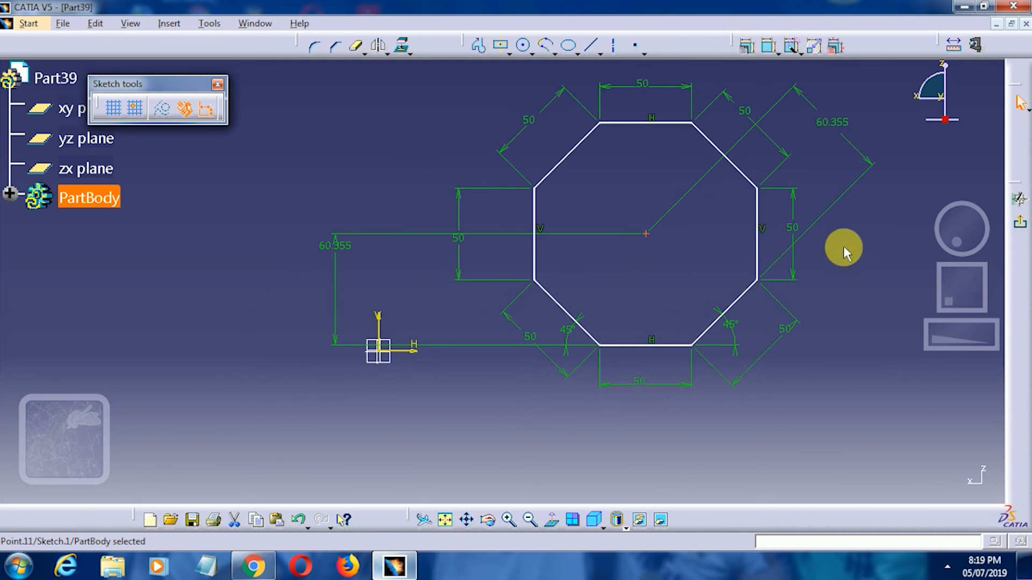
pyautogui.click(844, 249)
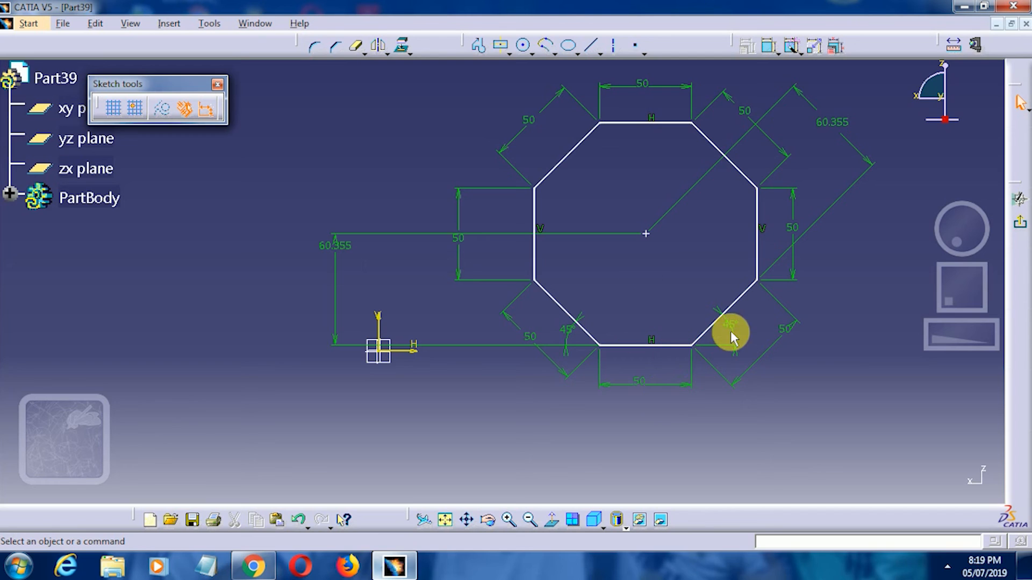
pyautogui.click(642, 238)
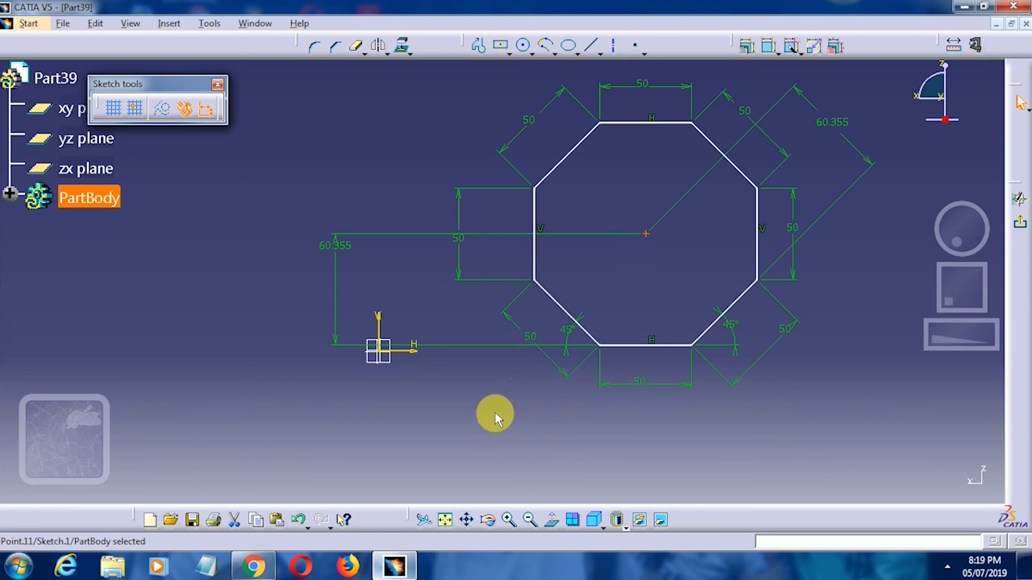
pyautogui.click(379, 355)
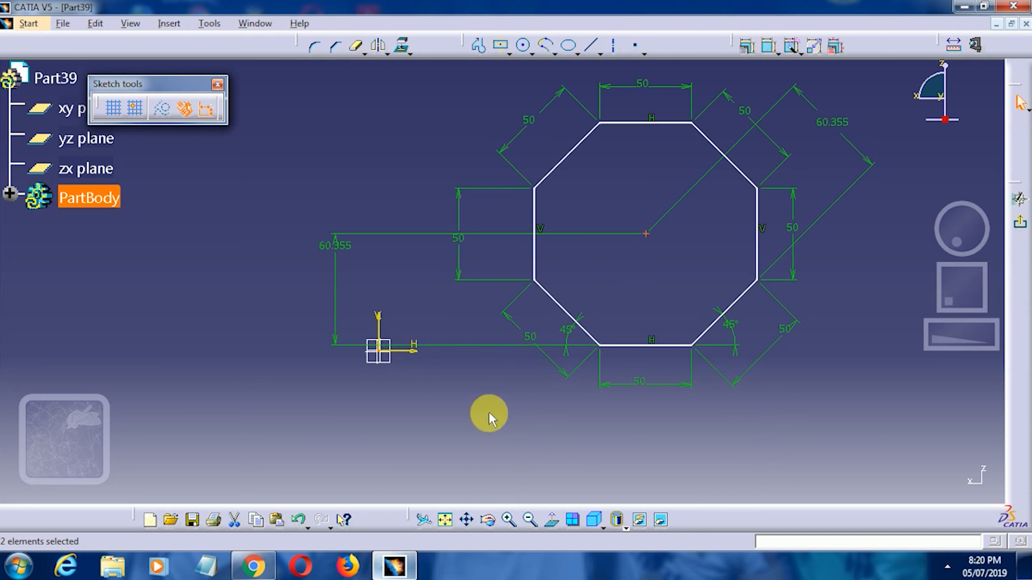
pyautogui.click(747, 49)
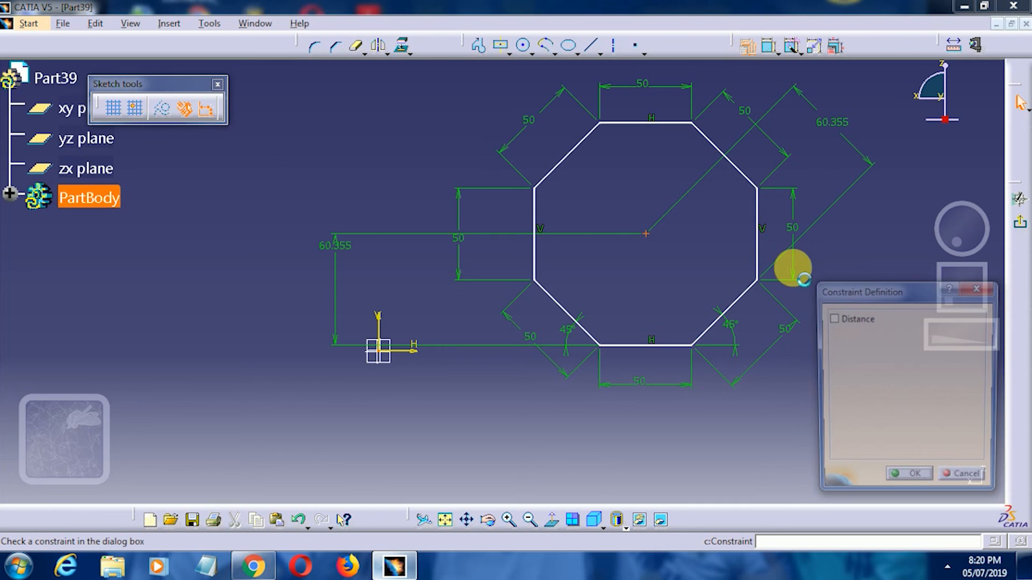
pyautogui.click(933, 334)
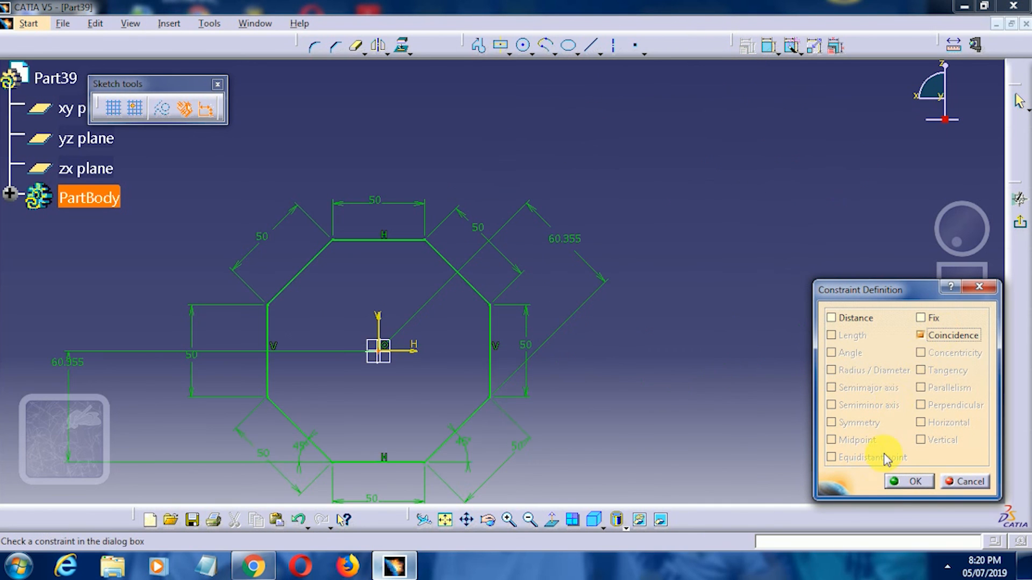
pyautogui.click(903, 481)
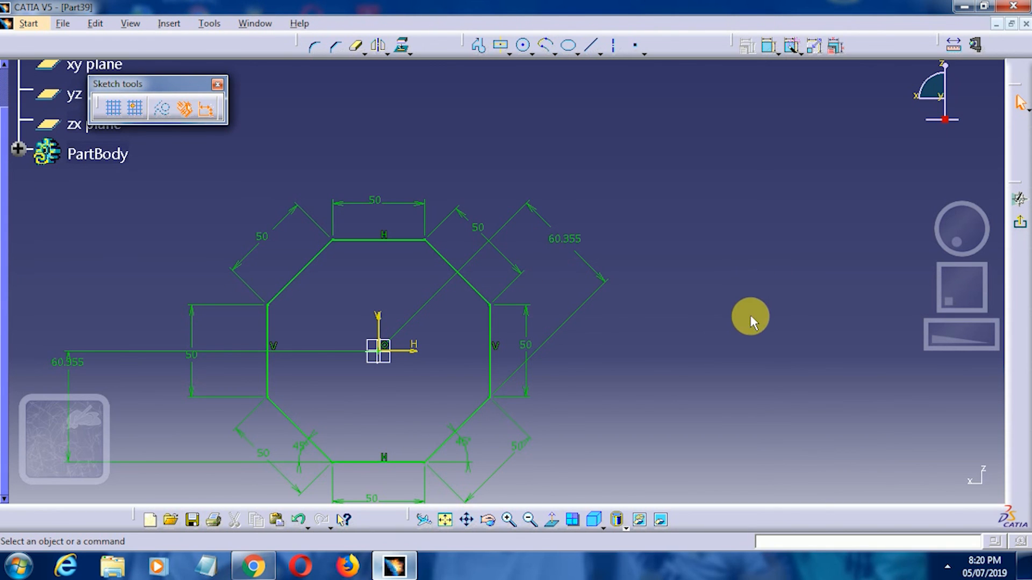
pyautogui.moveTo(751, 321)
pyautogui.mouseDown(button='middle')
pyautogui.moveTo(824, 179)
pyautogui.moveTo(815, 240)
pyautogui.mouseUp(button='middle')
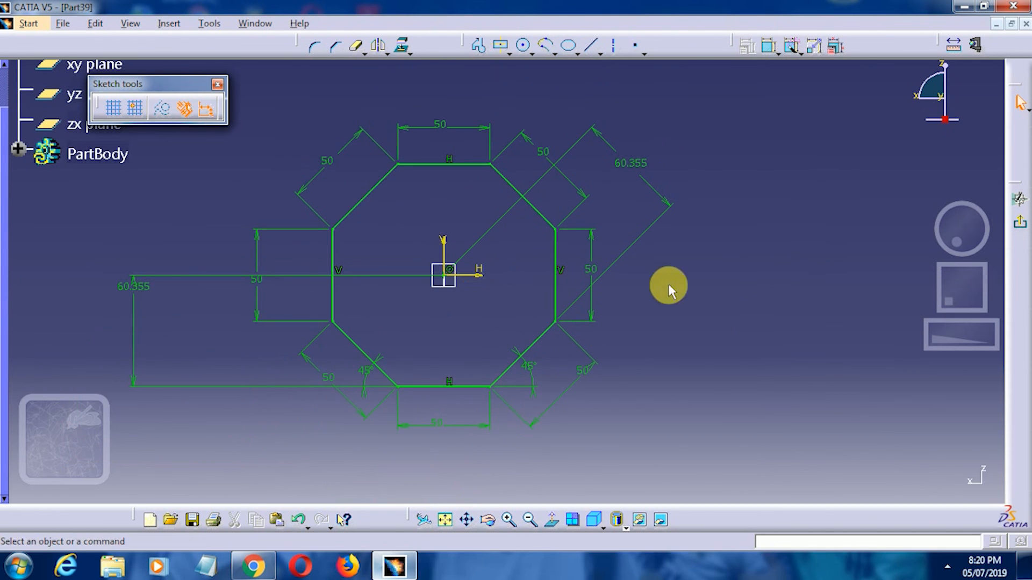